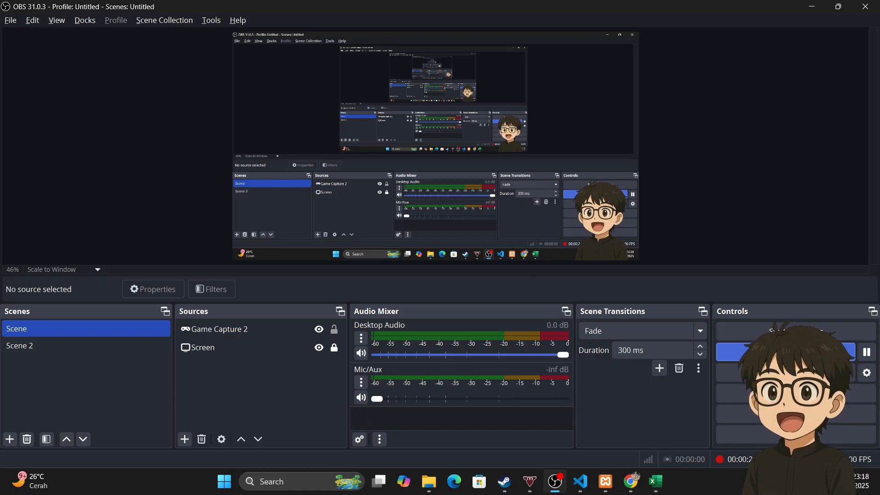
Switch to the Kelompok_SPK workbook in Excel, maximize it, and look over the calculations on both group members' sheets
key("alt+Tab")
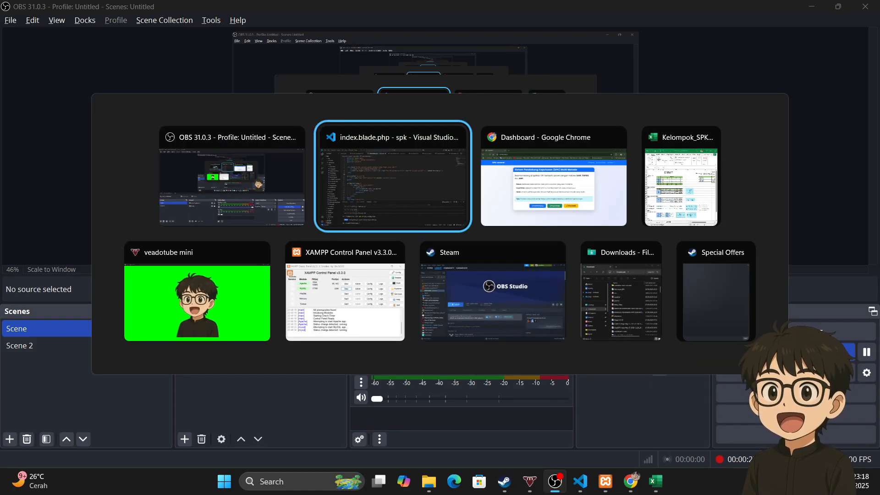
key("alt+Tab")
key("alt+Tab")
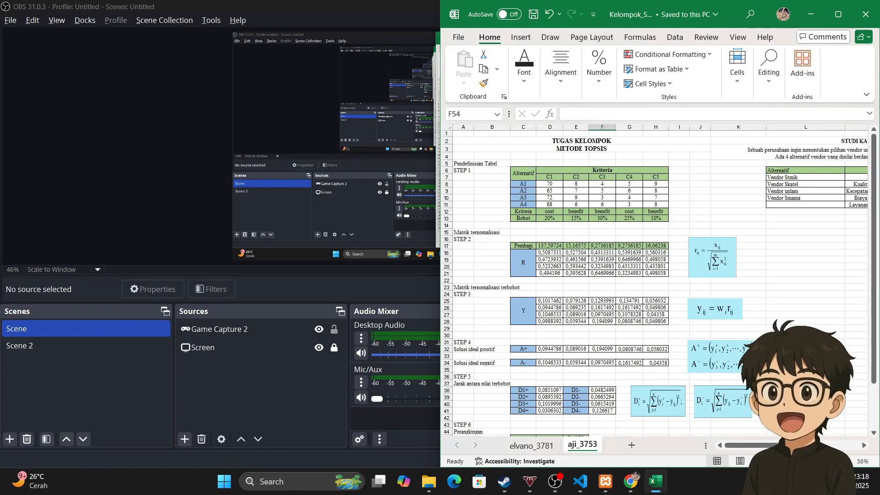
key("super+Up")
key("super+Up")
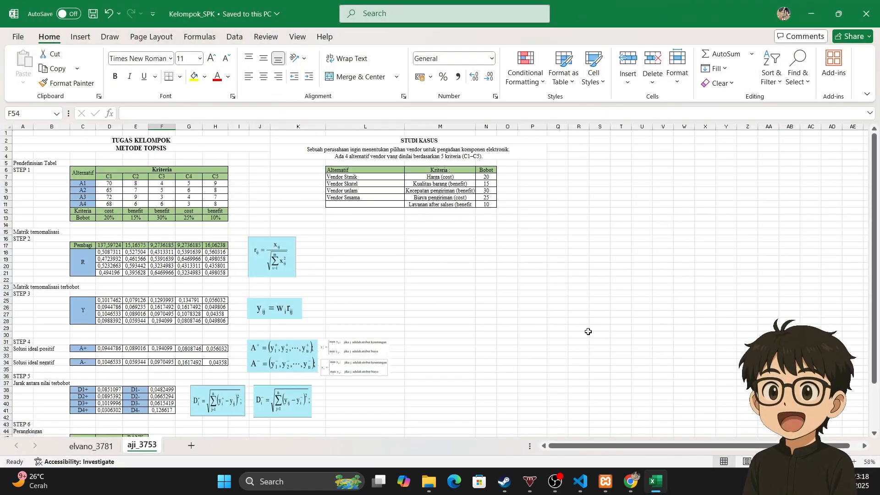
left_click(91, 446)
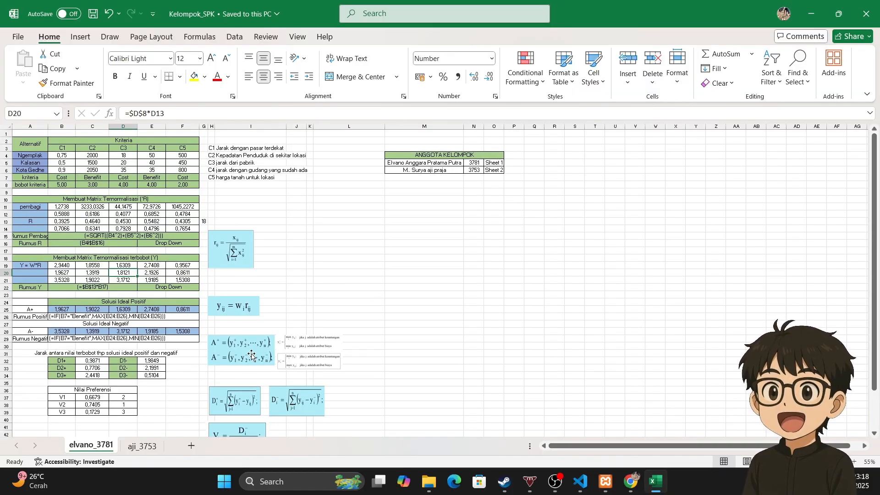
left_click(139, 445)
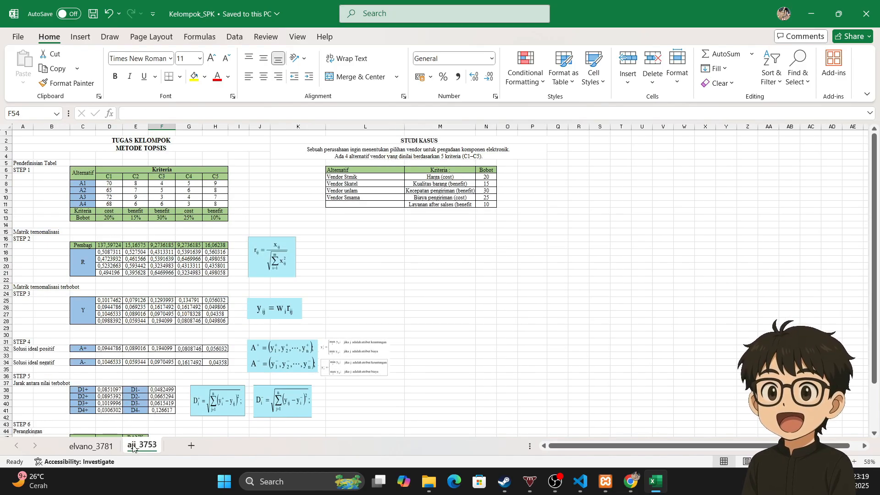
Switch to the spk project in VS Code and start the Laravel server with php artisan serve --port 8080
key("alt+Tab")
key("alt+Tab")
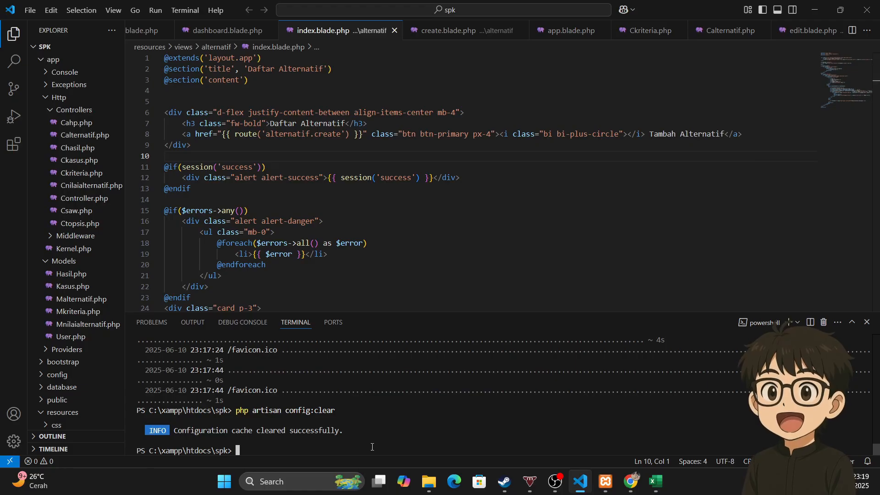
type("php artisan ")
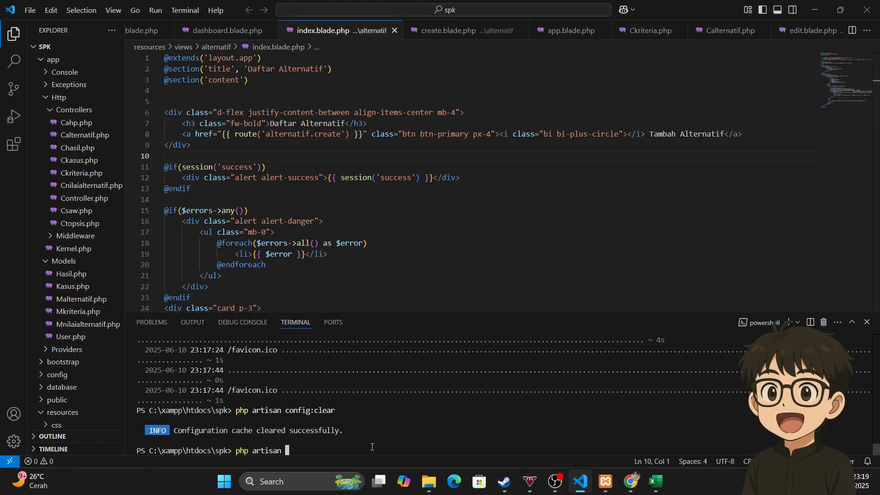
type("serve --po")
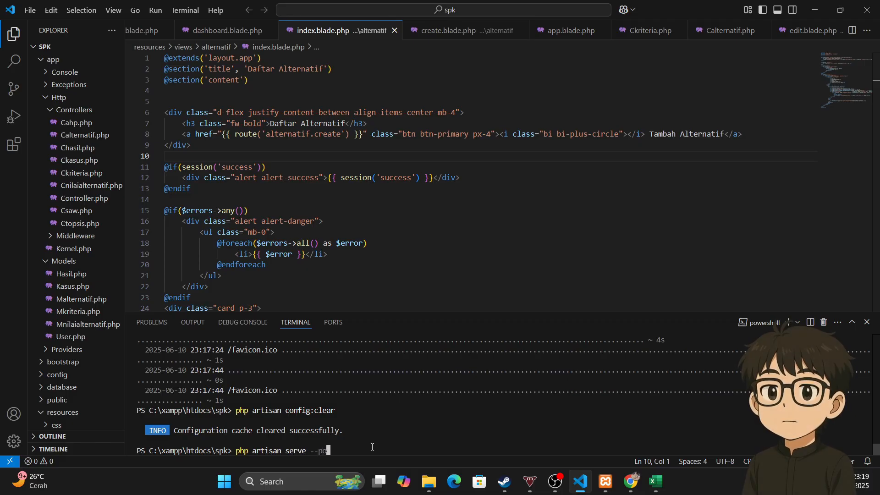
type("rt 8080")
key("Return")
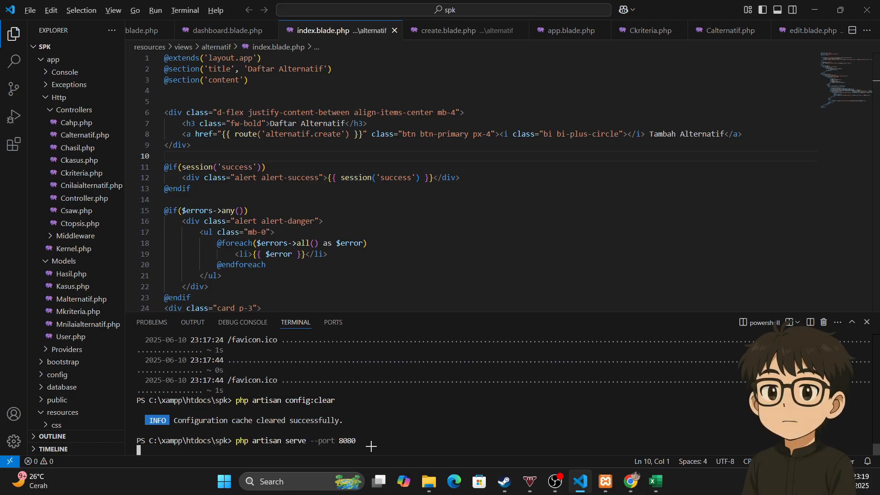
Reload the SPK dashboard in Chrome and check the server's request log in the VS Code terminal before returning to the browser
key("alt+Tab")
key("alt+Tab")
key("alt+Tab")
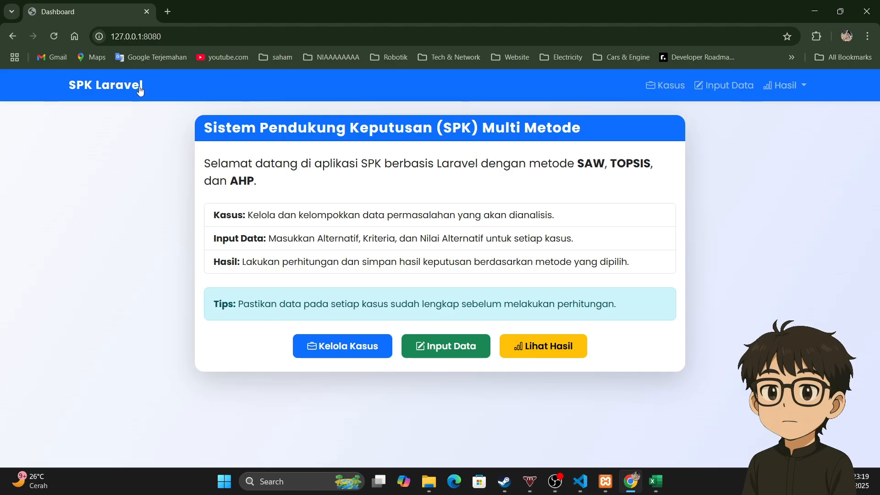
left_click(53, 37)
key("alt+Tab")
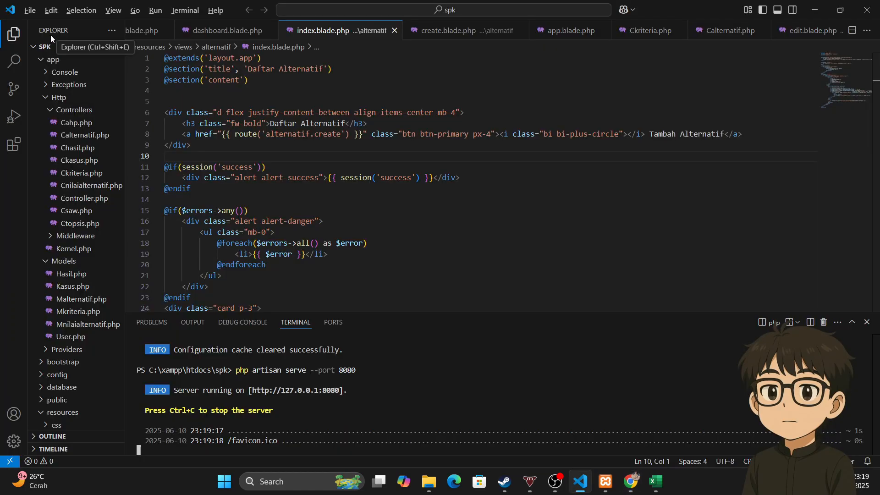
key("alt+Tab")
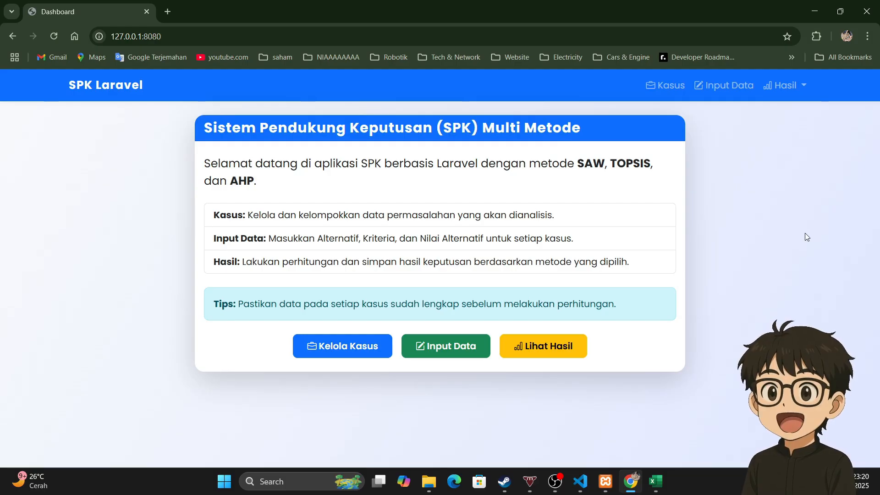
Open the case list through Kelola Kasus and compare the Vendor case with the TOPSIS worksheet in Excel
left_click(356, 337)
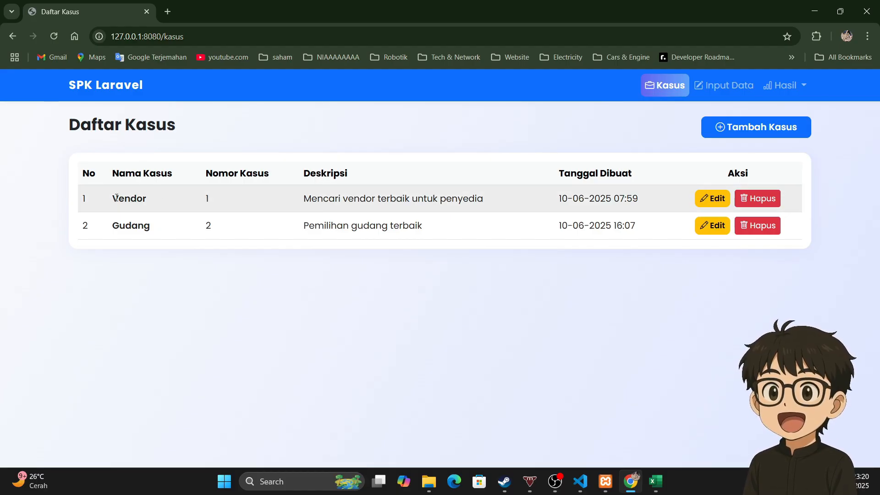
left_click_drag(111, 199, 131, 198)
key("alt+Tab")
key("alt+Tab")
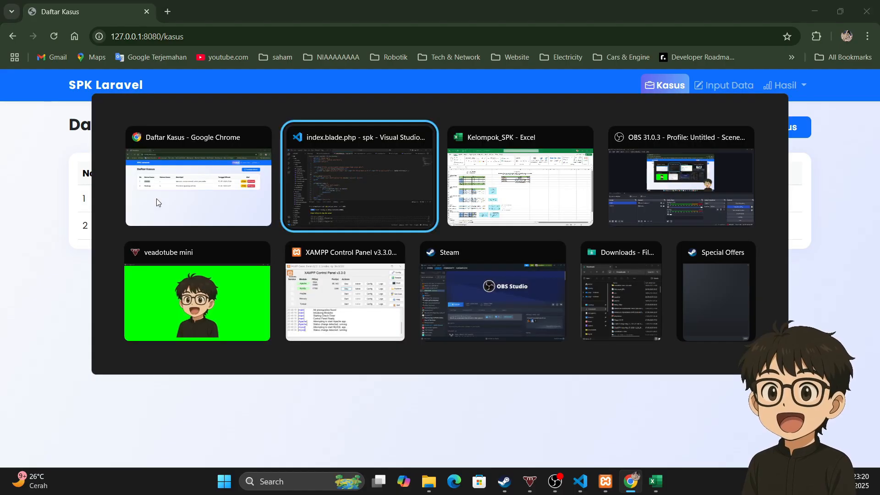
key("alt+Tab")
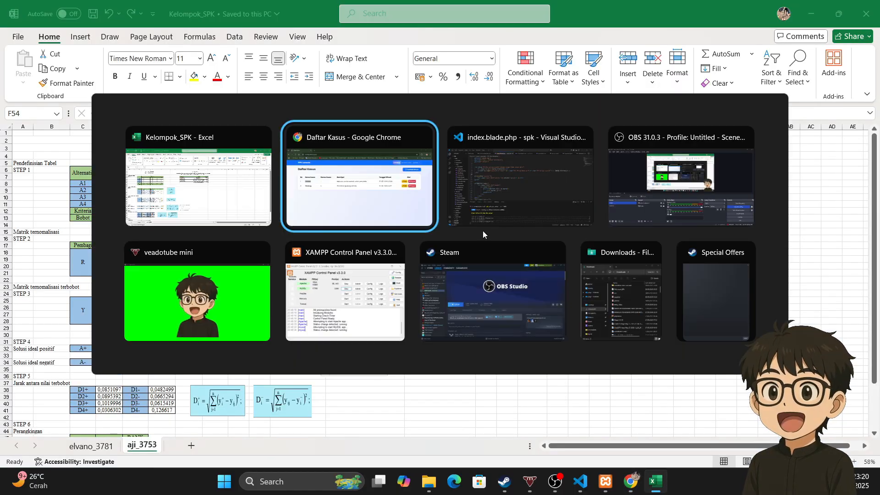
left_click(202, 195)
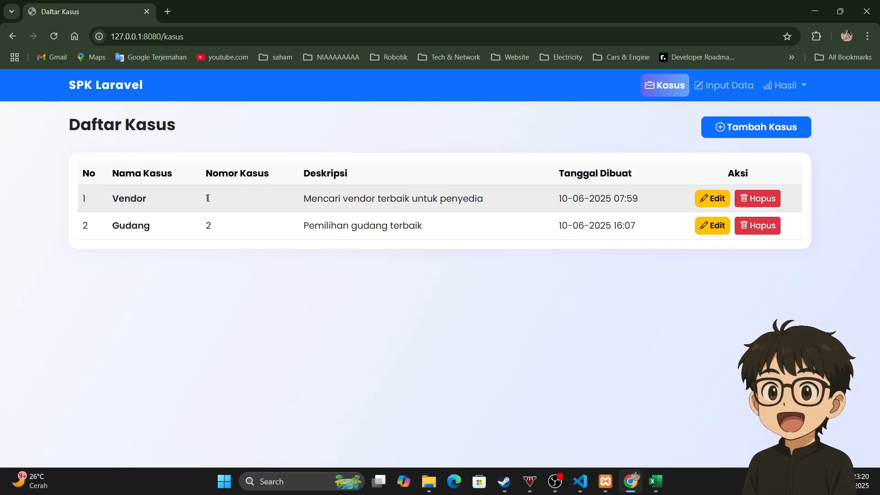
Check the Vendor case's number and its edit form, then return to the case list without saving
double_click(207, 198)
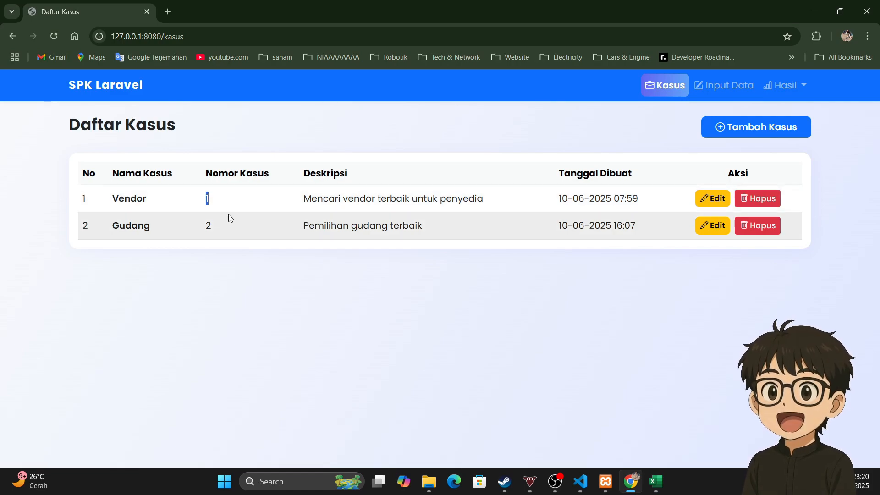
left_click(211, 199)
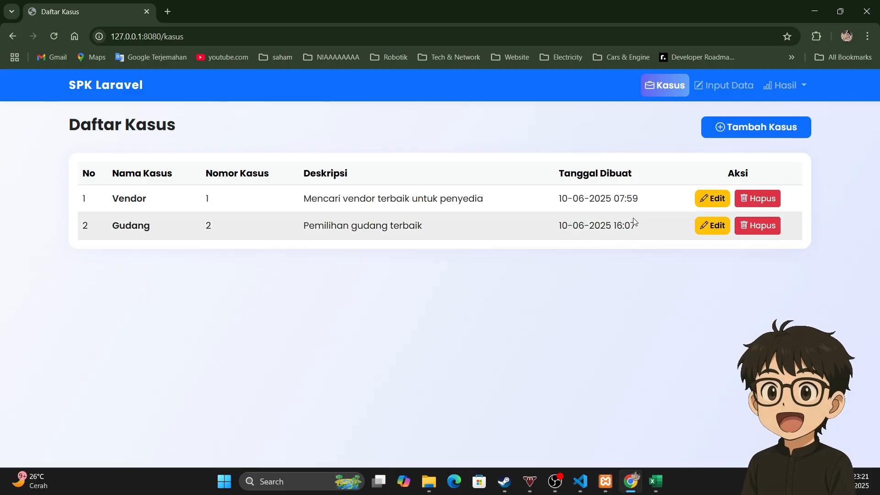
left_click(712, 199)
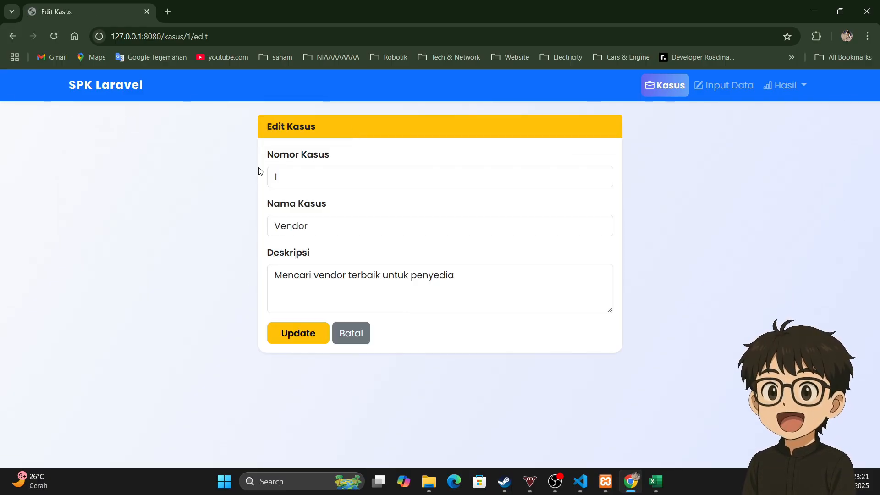
left_click(362, 333)
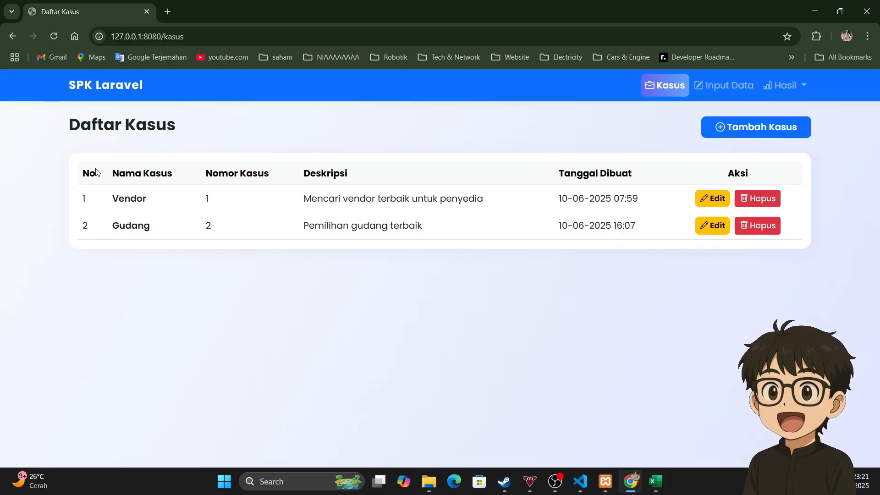
Open the alternatives list from the Input Data page and look over the TOPSIS worksheet in Excel for reference
left_click(722, 86)
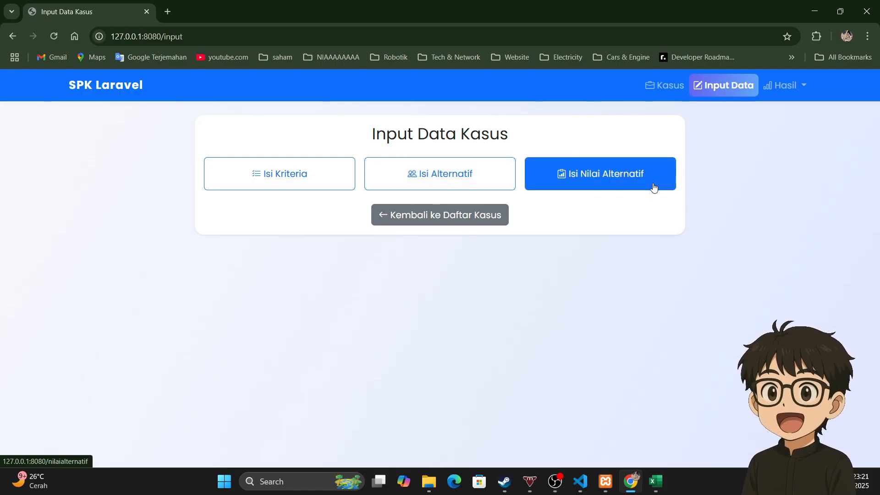
left_click(461, 178)
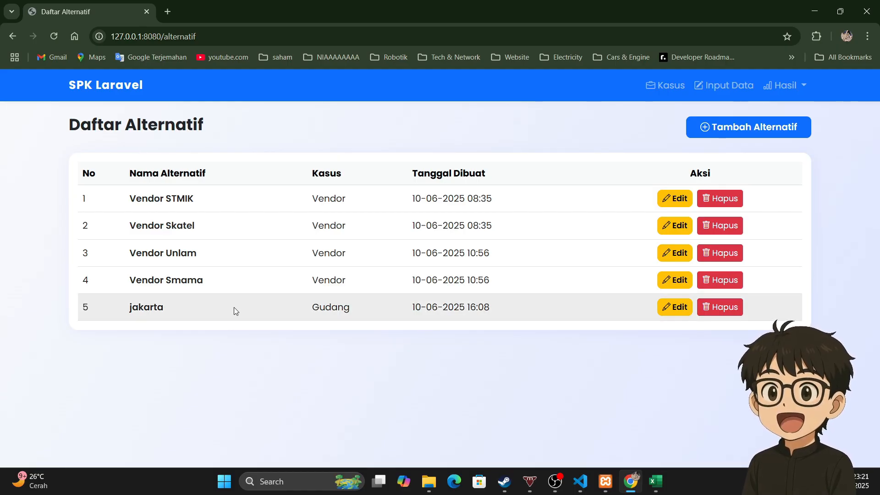
key("alt+Tab")
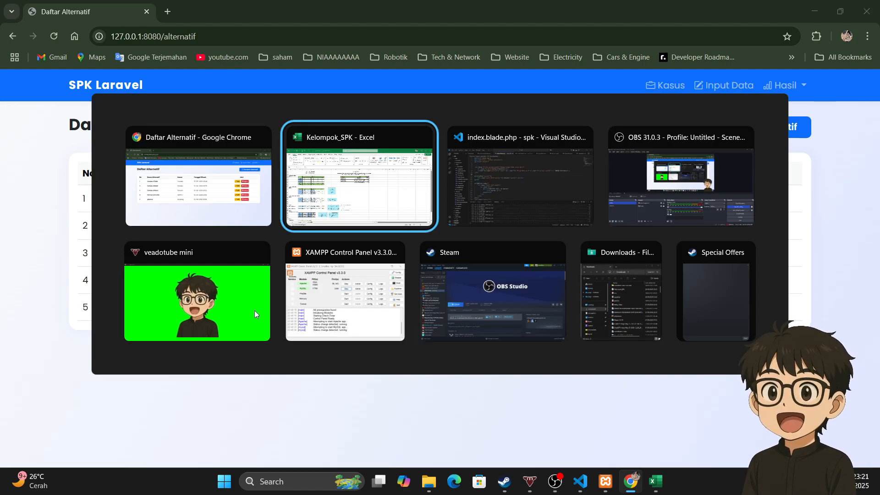
scroll(234, 261, "down", 6)
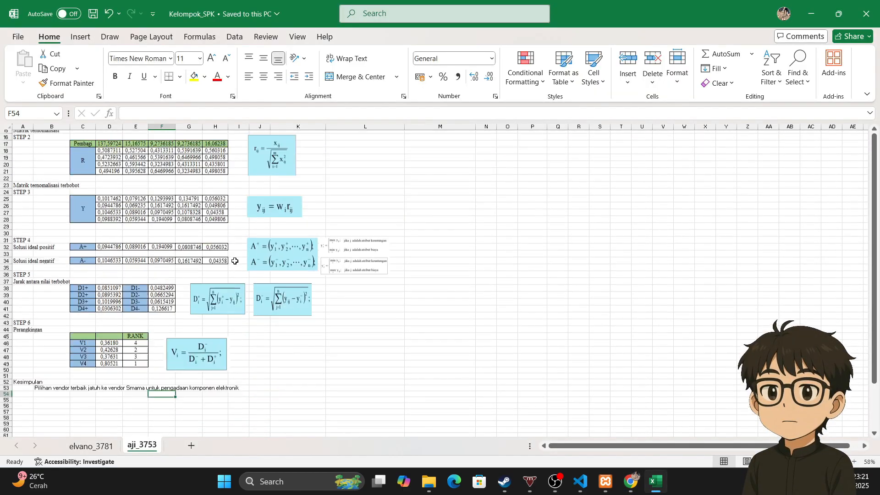
scroll(235, 261, "up", 6)
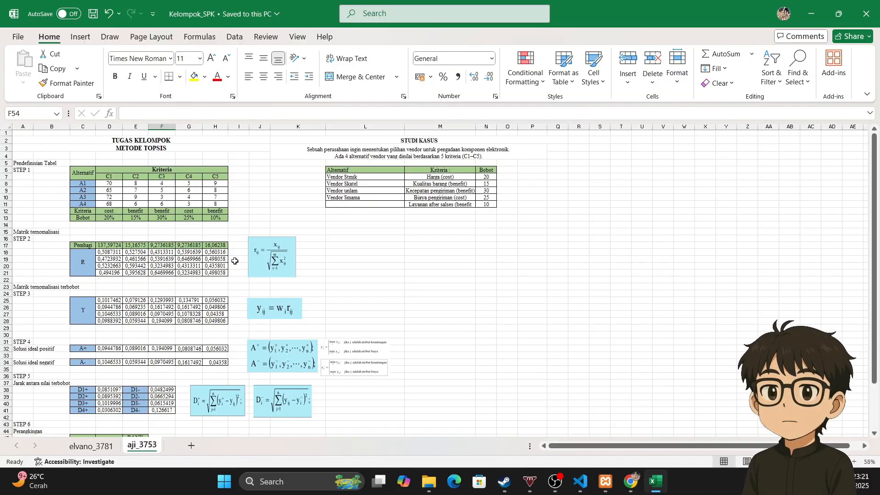
key("alt+Tab")
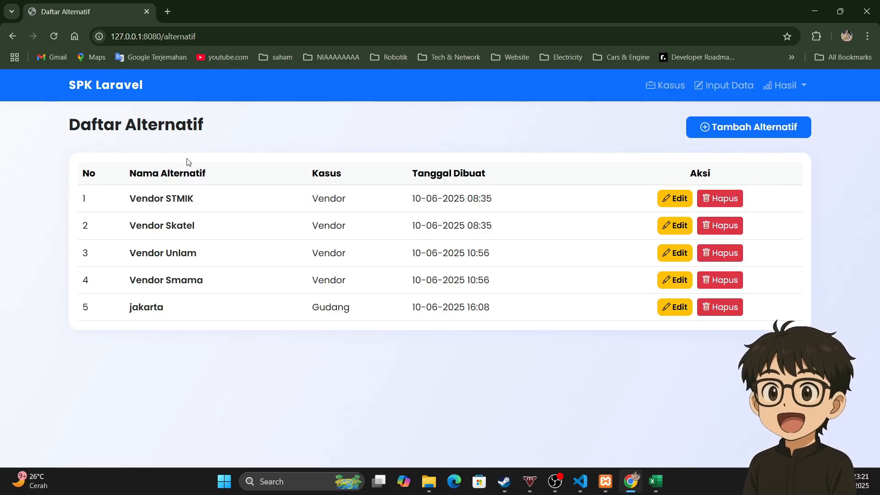
Place Chrome and Excel side by side and check the vendor names in the worksheet's case study table against the alternatives list
key("super+Left")
key("Return")
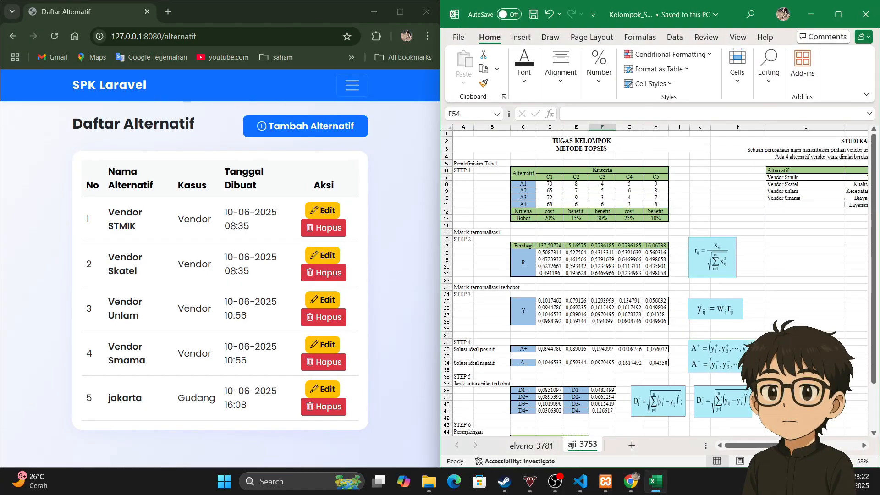
scroll(655, 275, "right", 3)
left_click(682, 183)
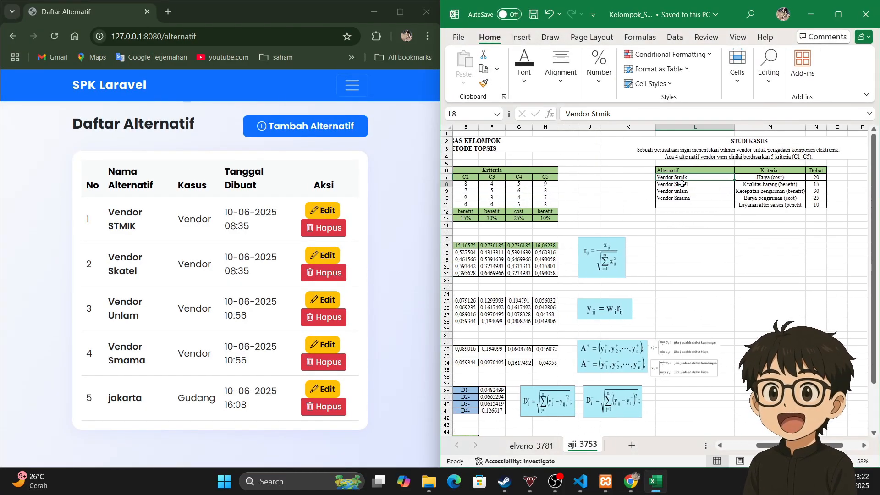
left_click(681, 191)
left_click(682, 198)
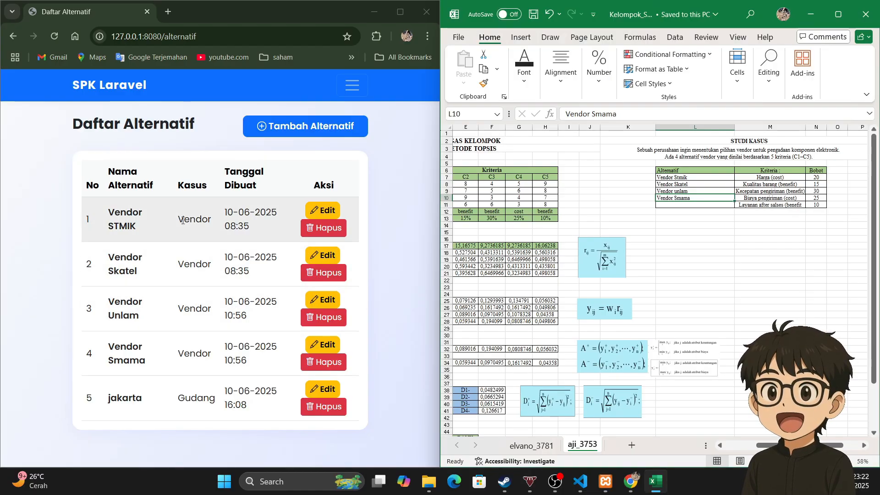
Highlight the case assigned to the Vendor STMIK alternative in the alternatives list, then clear the highlight
left_click_drag(180, 220, 213, 224)
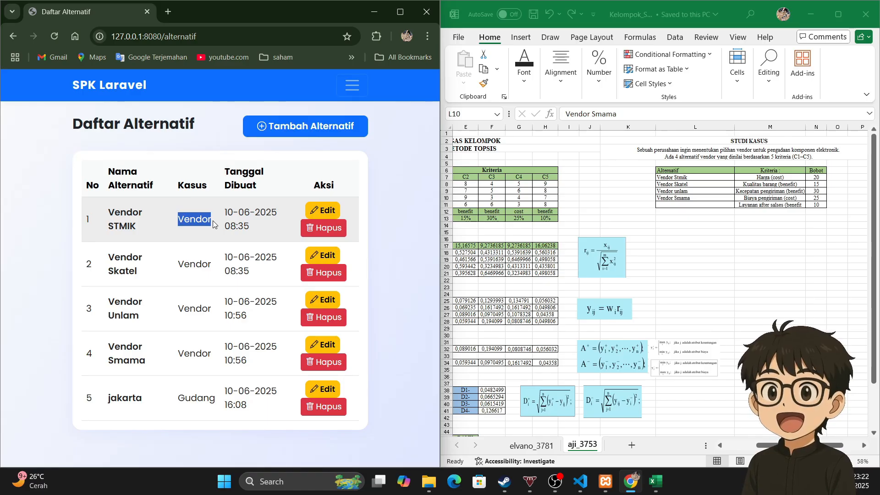
left_click(197, 219)
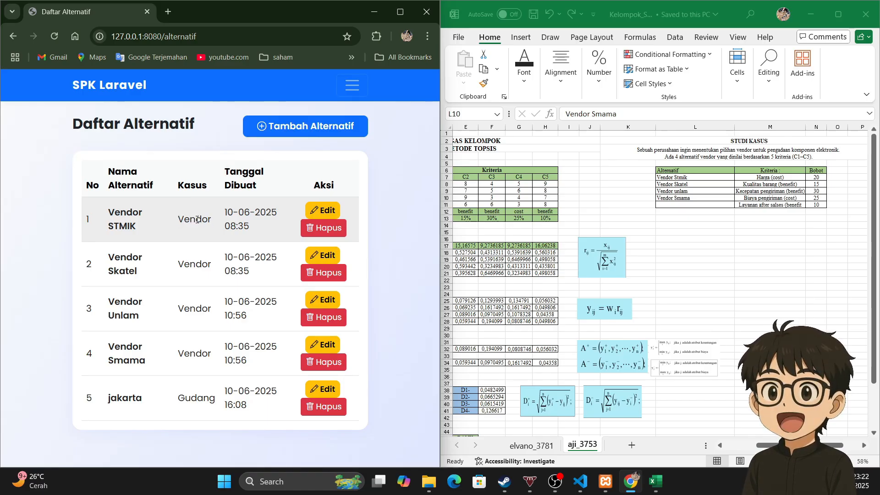
left_click_drag(182, 220, 214, 225)
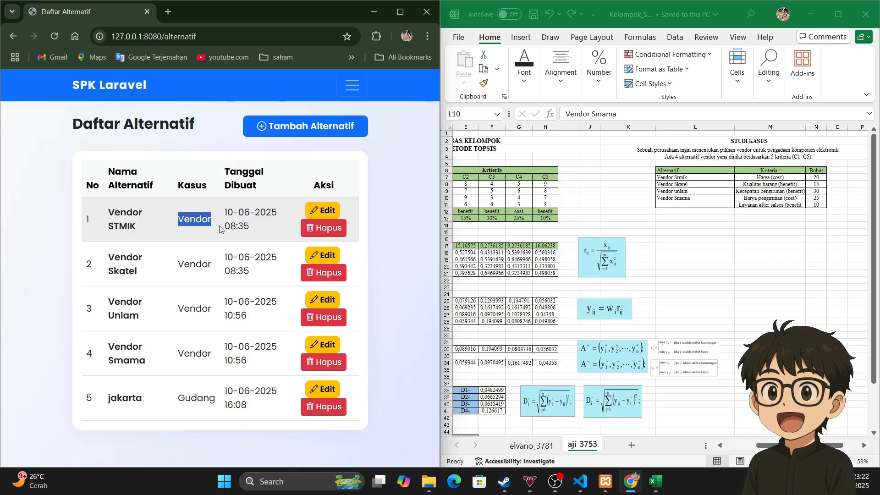
left_click(206, 225)
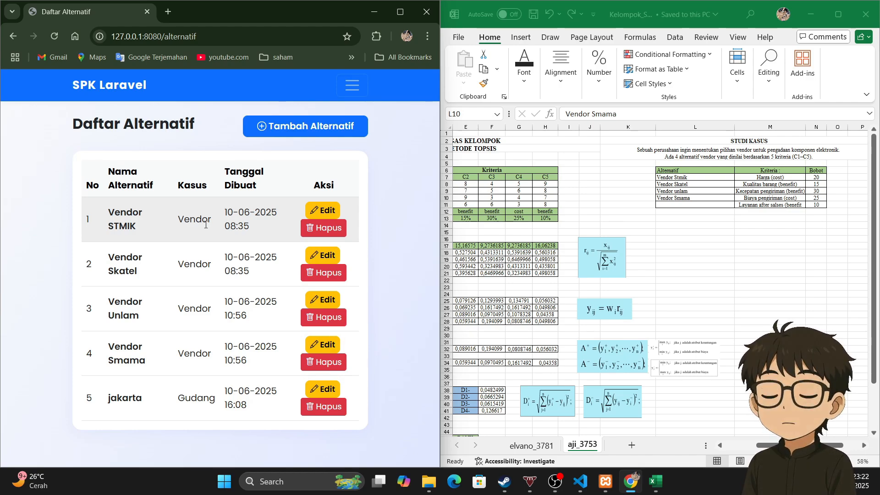
Go back to the Input Data page of the SPK site and open the criteria list with Isi Kriteria
left_click(352, 85)
left_click(110, 131)
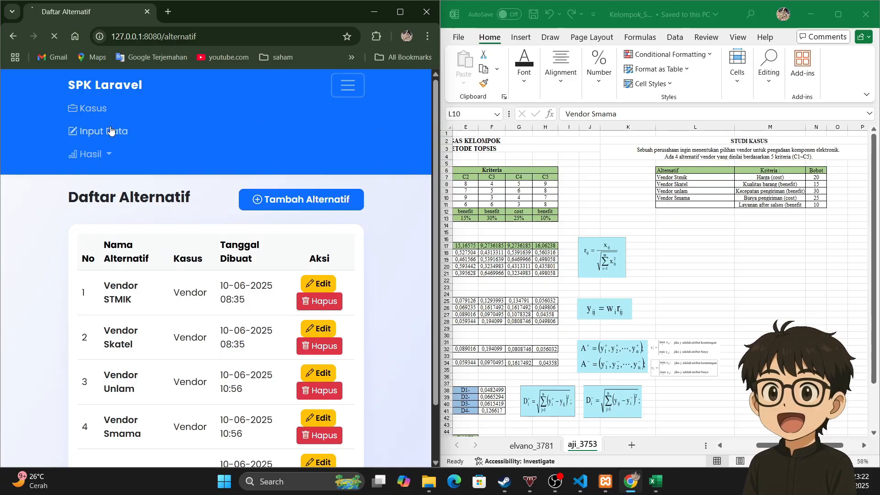
left_click(220, 172)
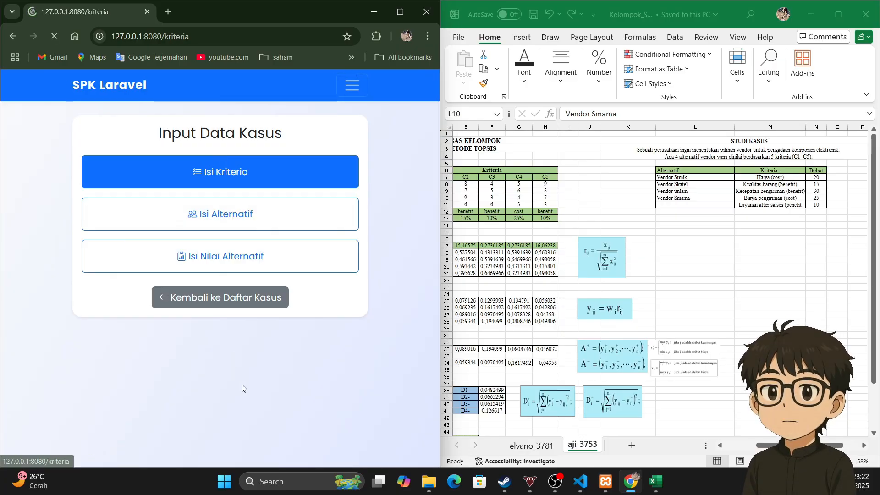
Look through the Daftar Kriteria list, briefly enlarging the browser window before returning it beside Excel
scroll(228, 337, "down", 3)
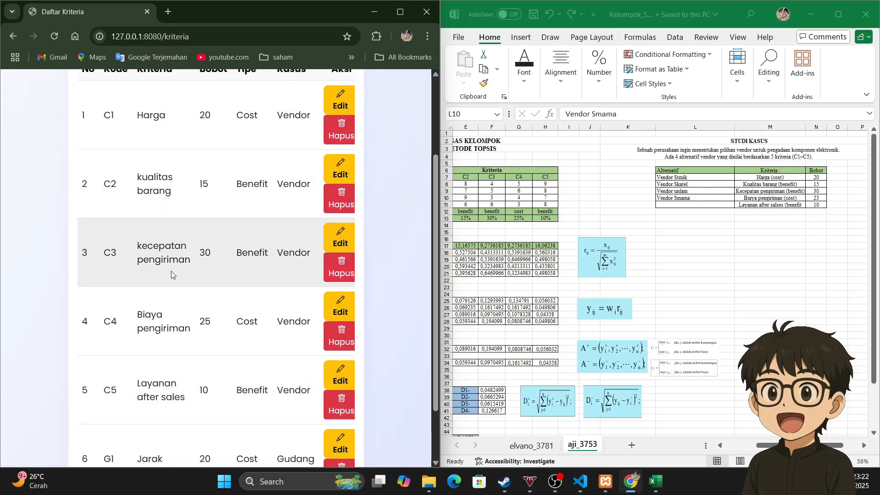
scroll(162, 352, "down", 2)
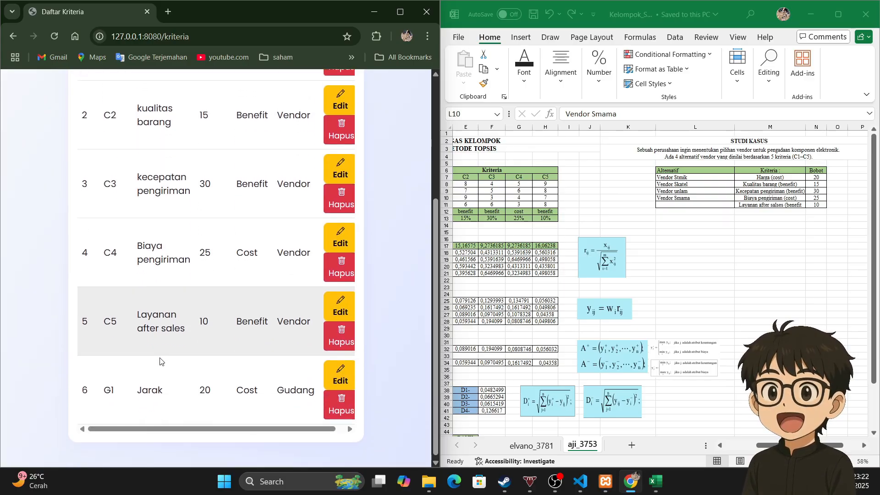
scroll(160, 361, "up", 5)
left_click(404, 20)
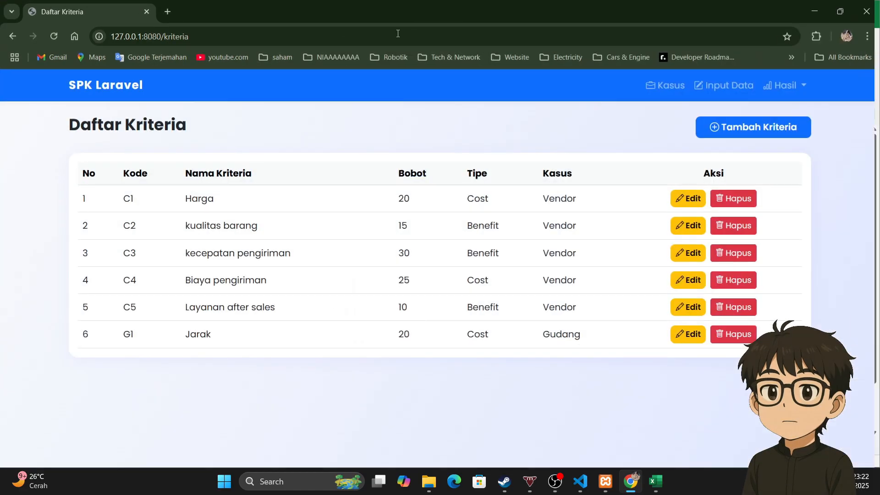
key("super+Left")
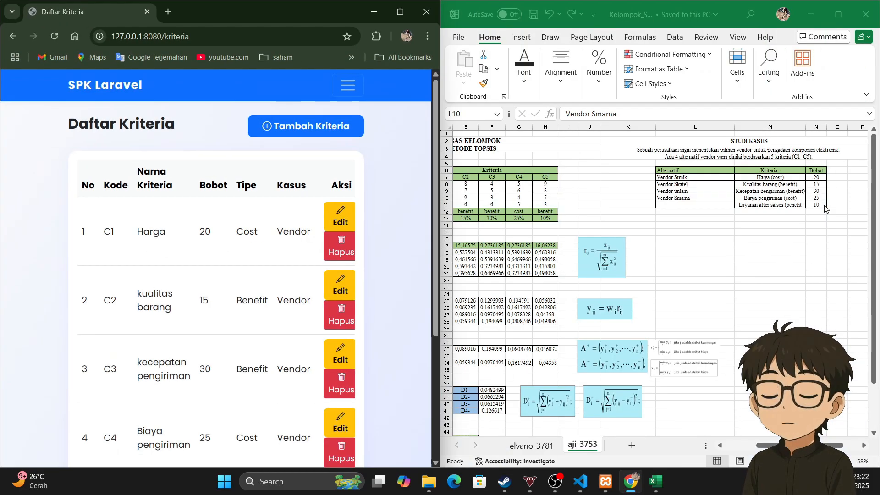
Check the criteria codes C1 to C5 in the worksheet's Step 1 table against the criteria list
scroll(631, 194, "left", 3)
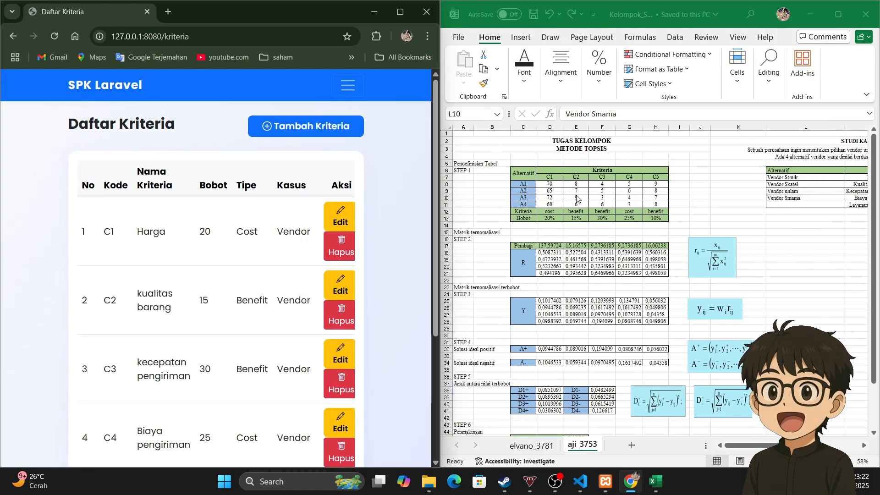
left_click(551, 179)
left_click(570, 176)
left_click(604, 176)
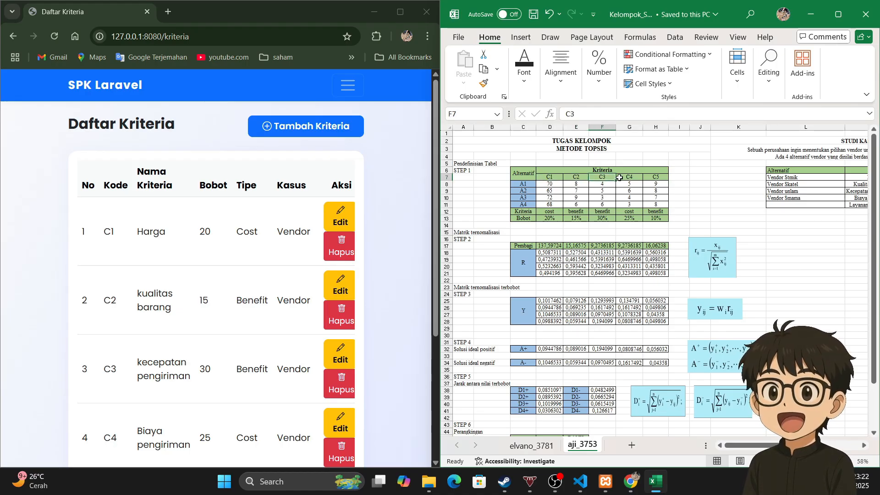
left_click(633, 176)
left_click(650, 177)
Check the criteria names in the worksheet's Studi Kasus table, from Harga through Layanan after sales
scroll(651, 177, "right", 3)
scroll(651, 176, "right", 3)
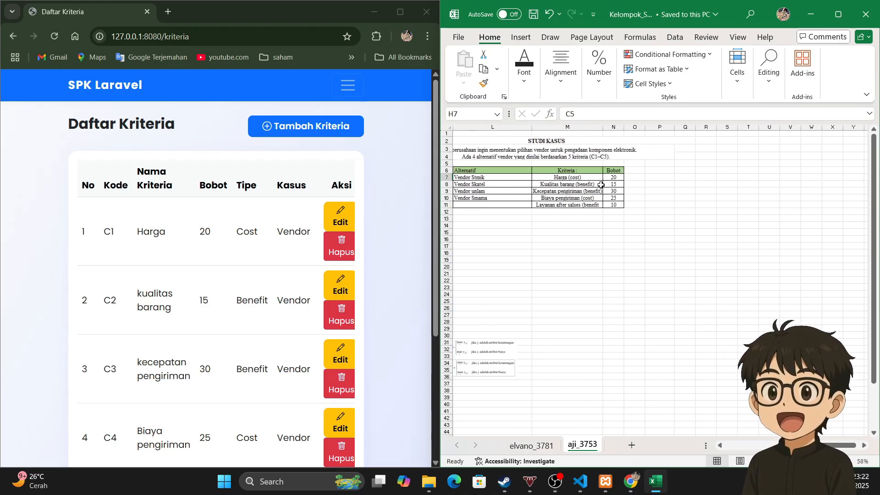
left_click(568, 177)
left_click(561, 185)
left_click(562, 190)
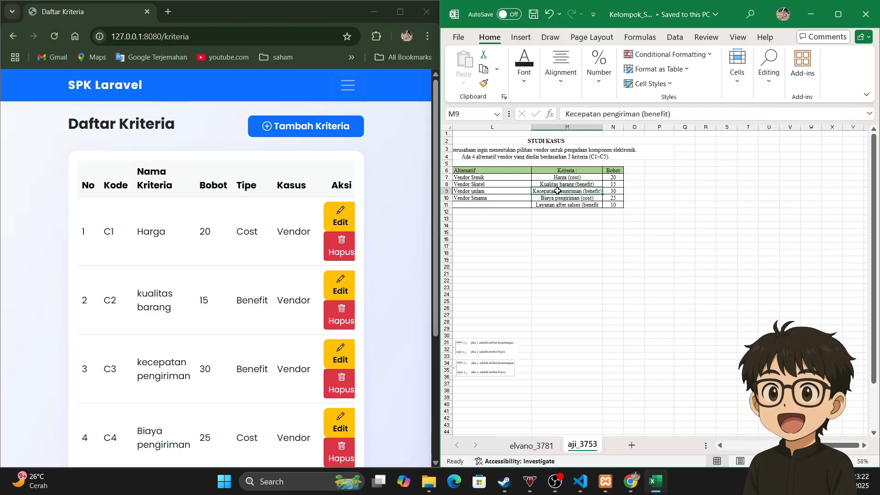
left_click(562, 205)
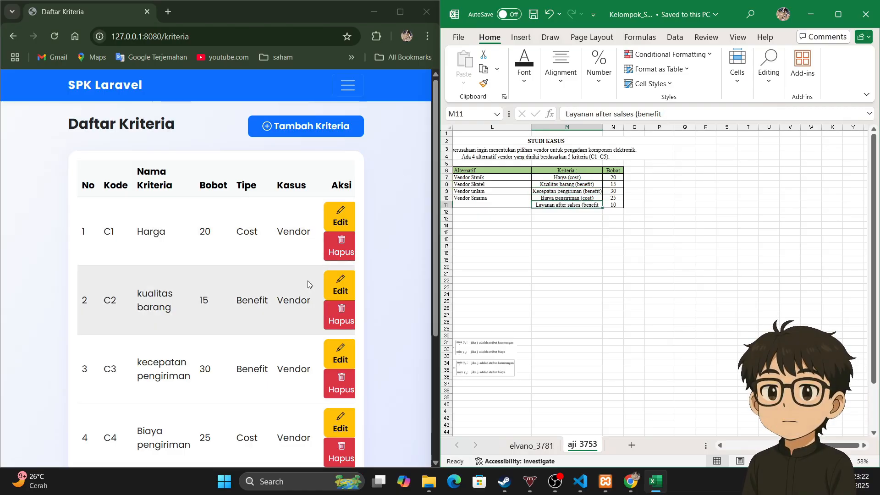
Review the site's criteria list from Harga to Jarak, comparing names, weights, types and cases with the case study table
scroll(276, 286, "down", 2)
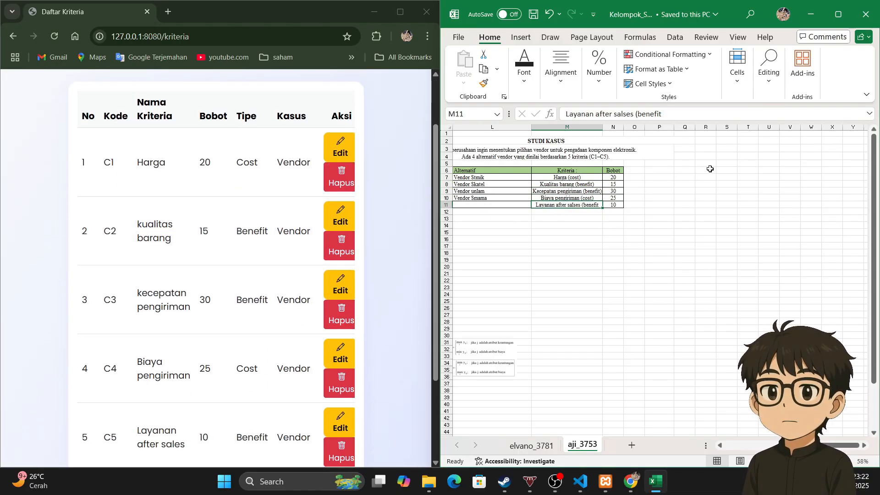
scroll(251, 338, "down", 1)
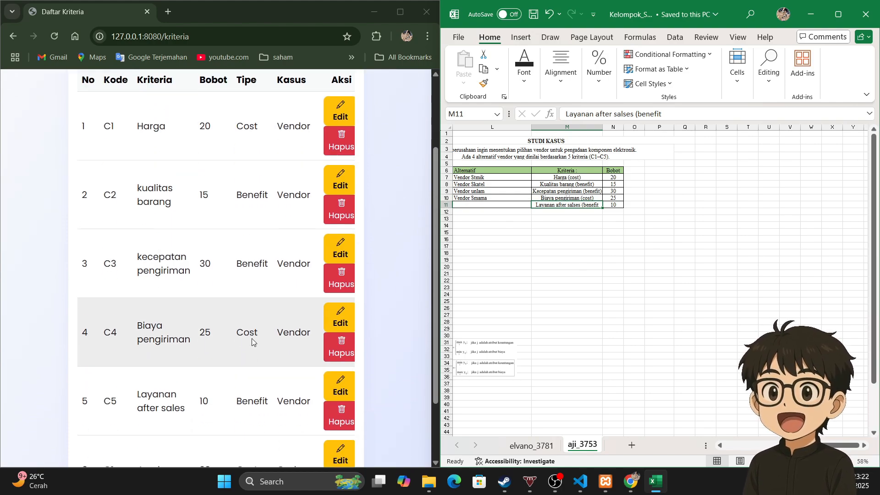
scroll(241, 412, "down", 1)
scroll(241, 411, "up", 1)
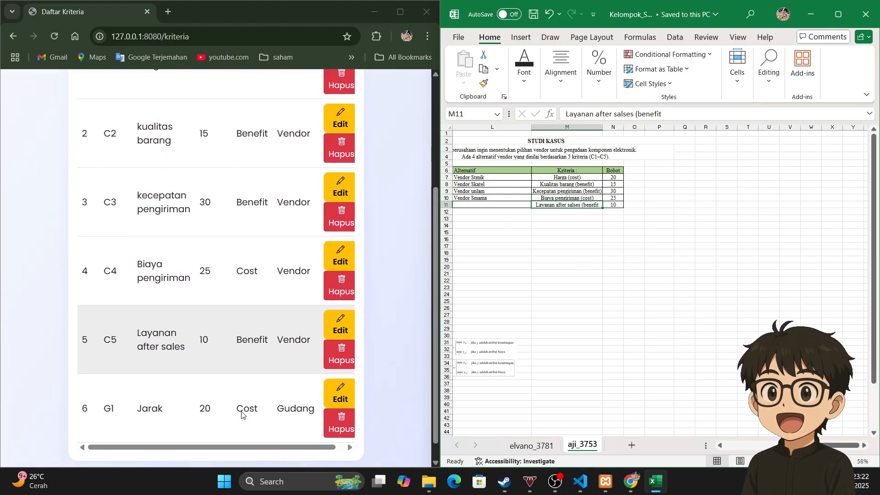
scroll(241, 414, "down", 1)
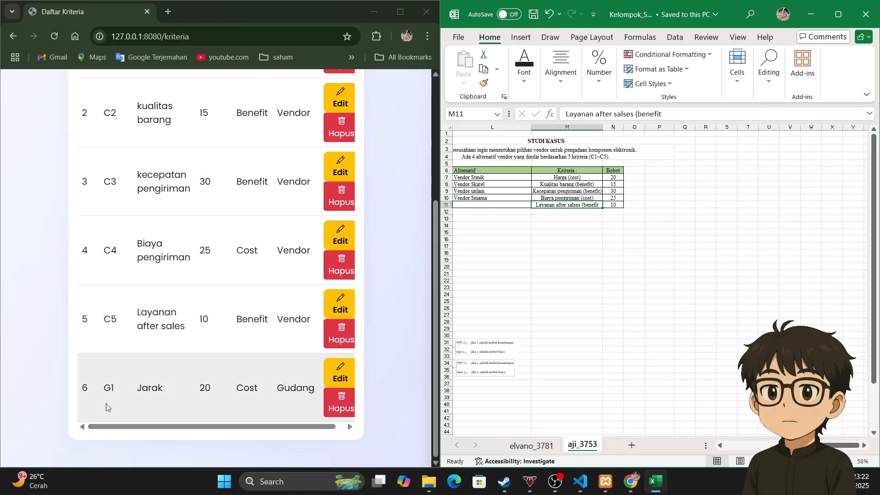
scroll(280, 234, "up", 4)
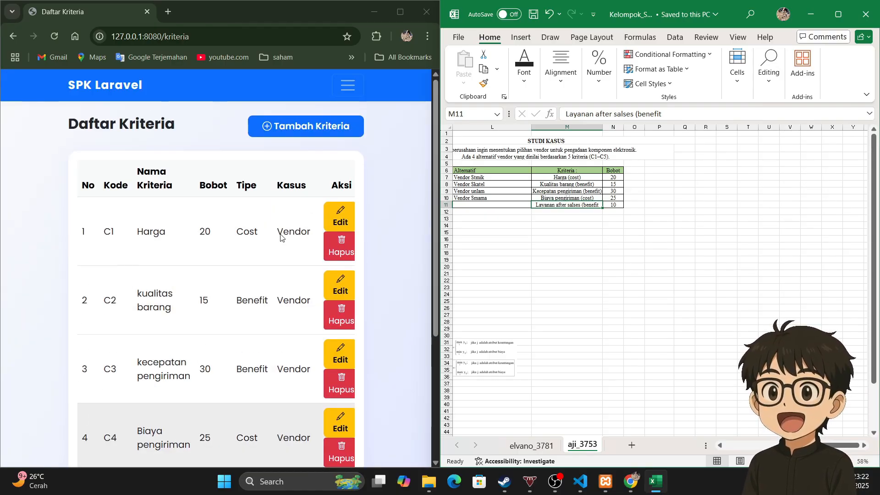
scroll(279, 234, "down", 4)
scroll(280, 234, "up", 4)
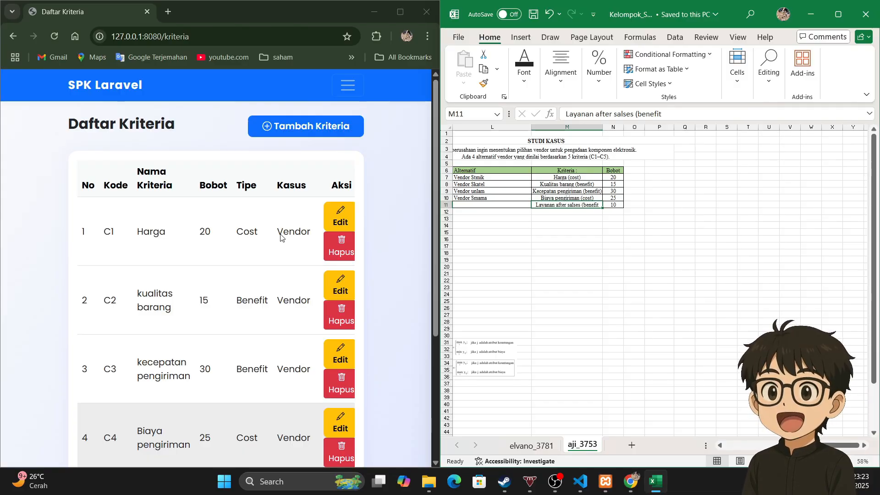
Maximize the browser on the criteria list and highlight from the Tipe heading to the Jarak row, then clear the highlight
key("super+Up")
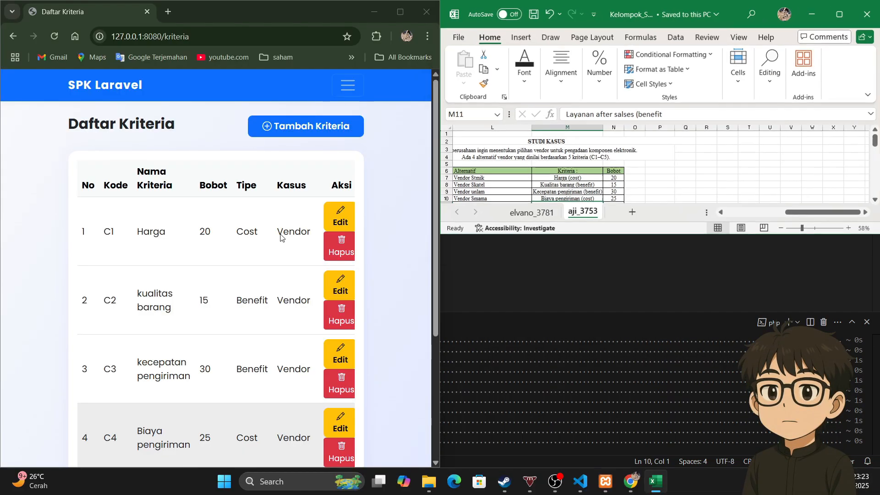
left_click(648, 113)
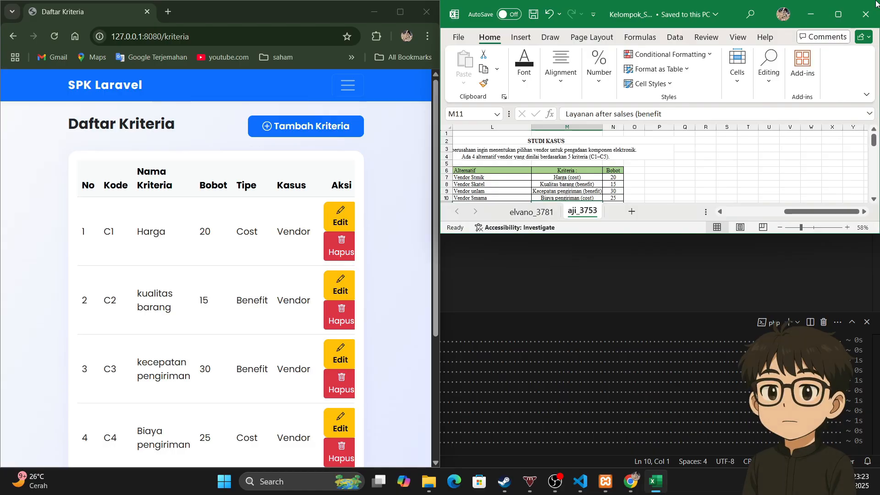
key("super+Down")
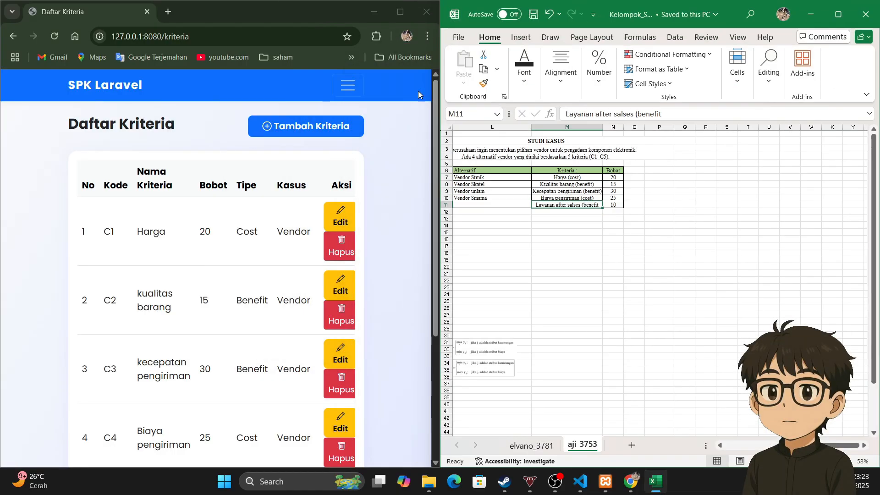
left_click(400, 15)
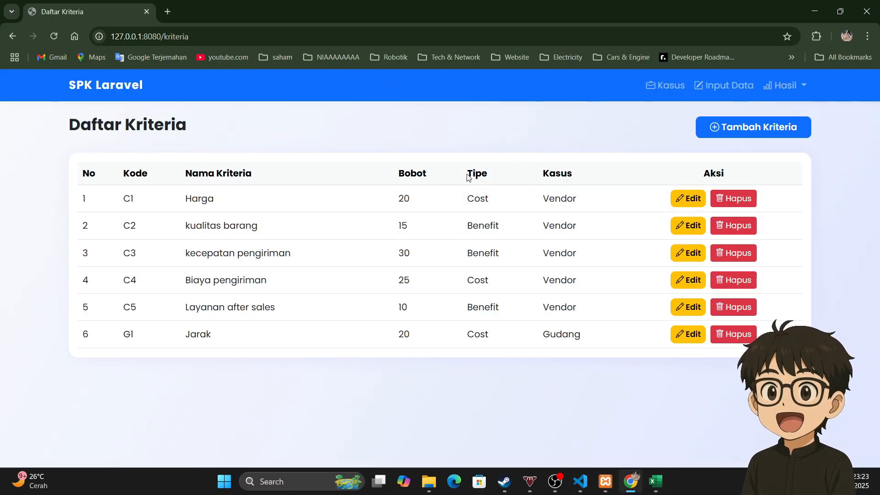
left_click_drag(469, 175, 502, 328)
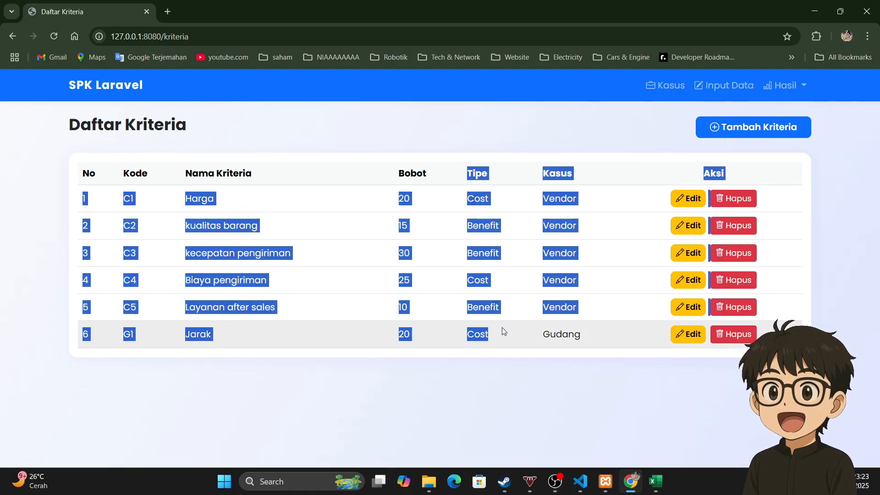
left_click(485, 154)
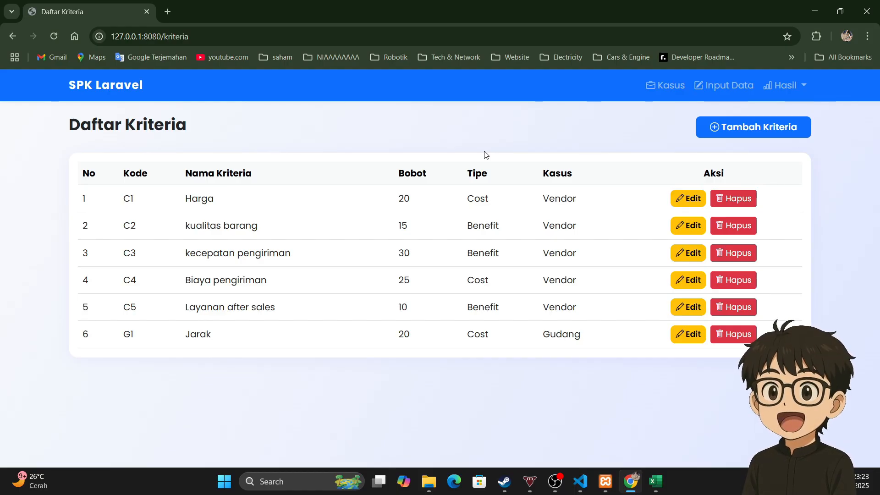
Go back to the Input Data page and open the alternative values list with Isi Nilai Alternatif
left_click(713, 85)
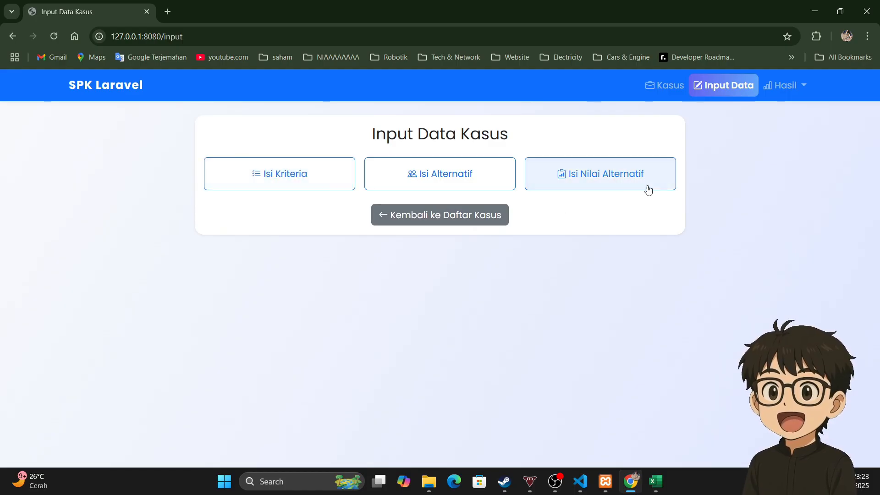
left_click(655, 179)
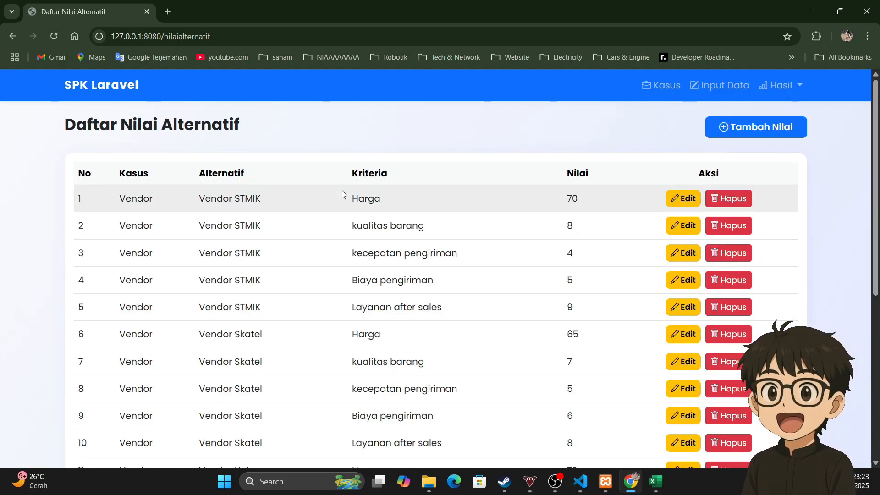
left_click(123, 199)
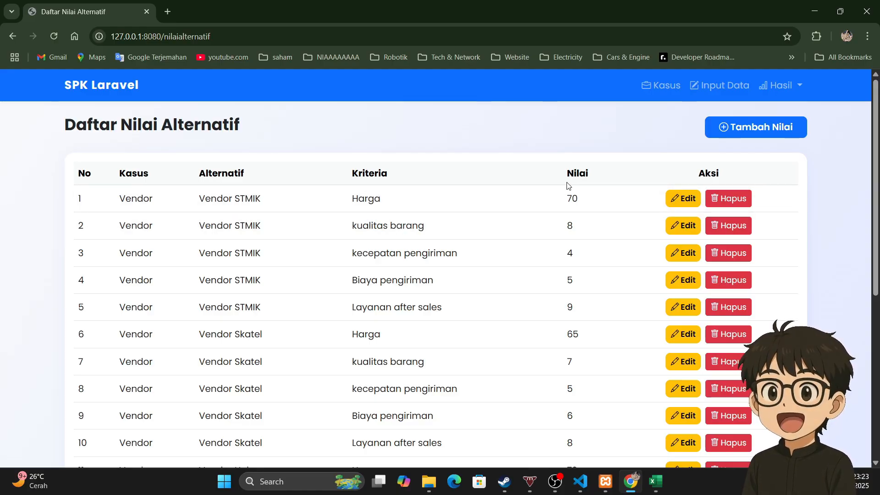
Open the Harga value of Vendor STMIK for editing and update the record with Nilai 70
left_click(684, 200)
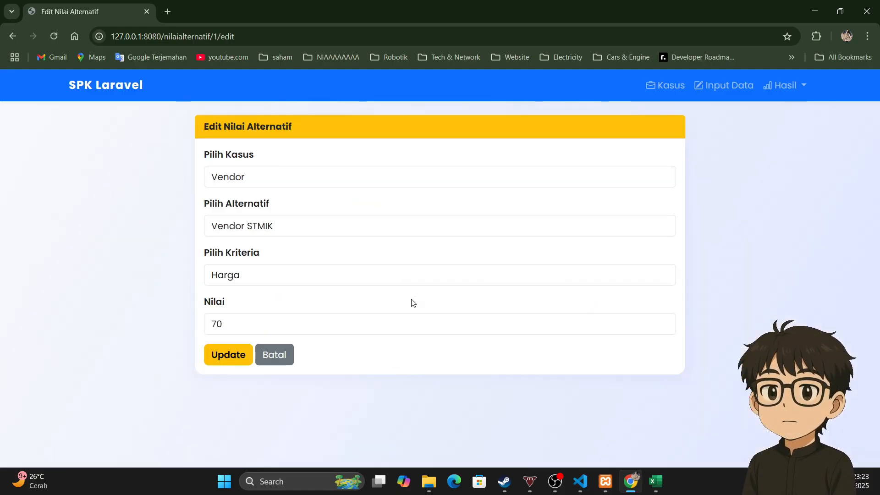
left_click(265, 329)
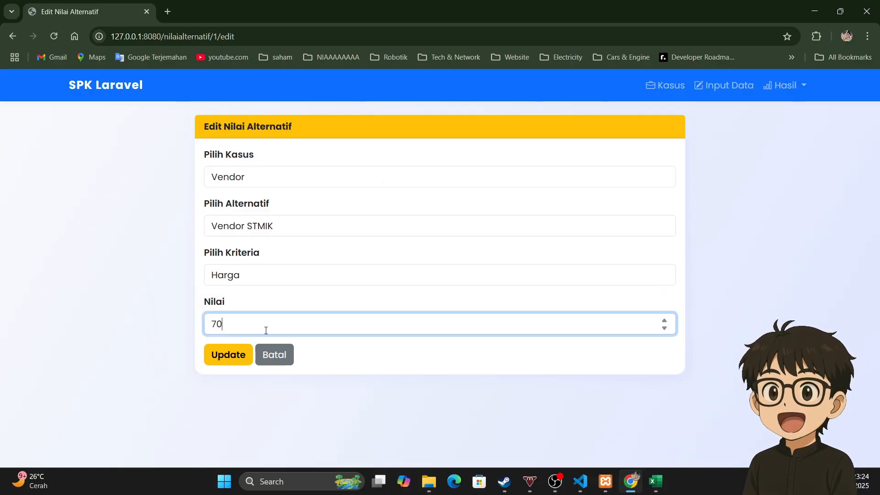
left_click(240, 359)
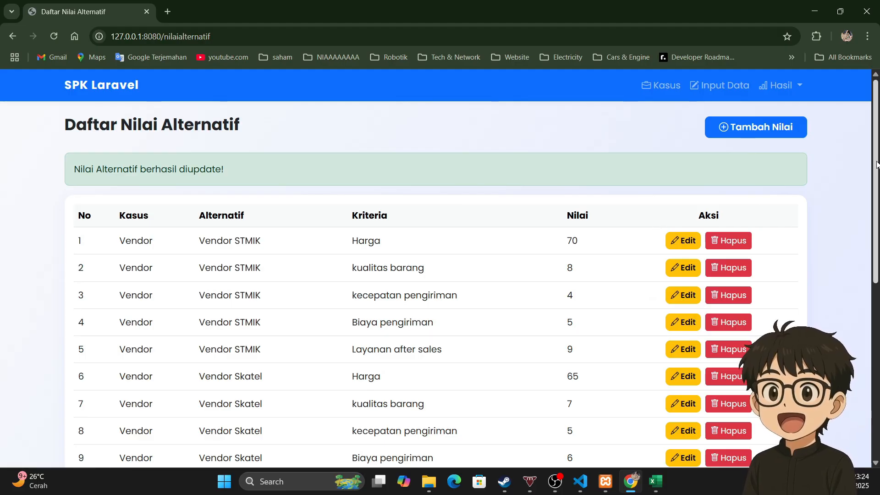
Look through the Daftar Nilai Alternatif table, covering the values of every vendor from Vendor STMIK to Vendor Smama
left_click_drag(876, 164, 876, 222)
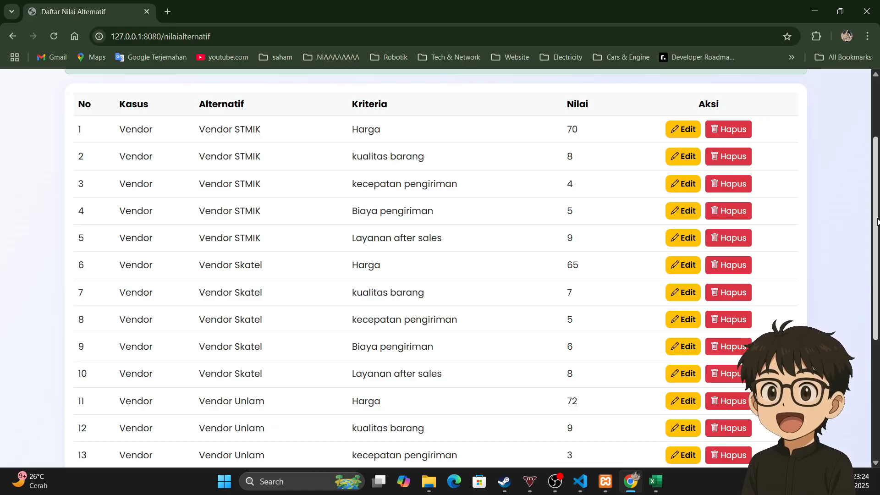
scroll(785, 157, "up", 2)
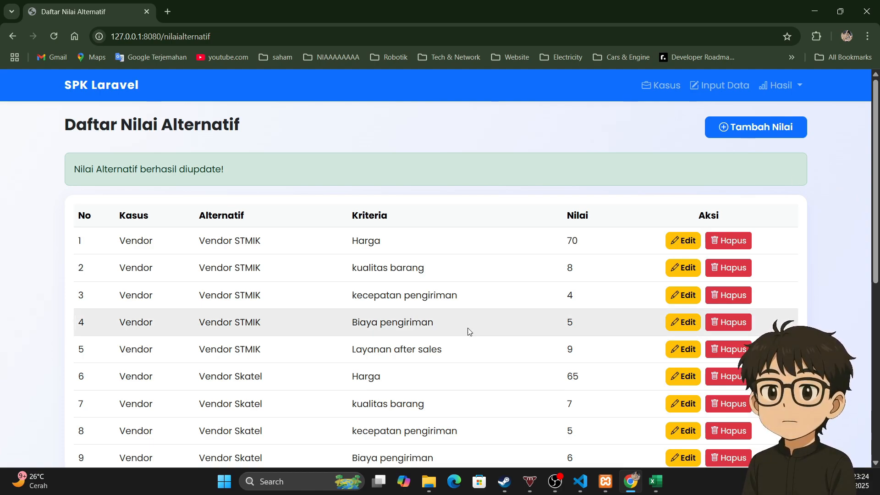
scroll(455, 353, "down", 6)
scroll(458, 354, "up", 6)
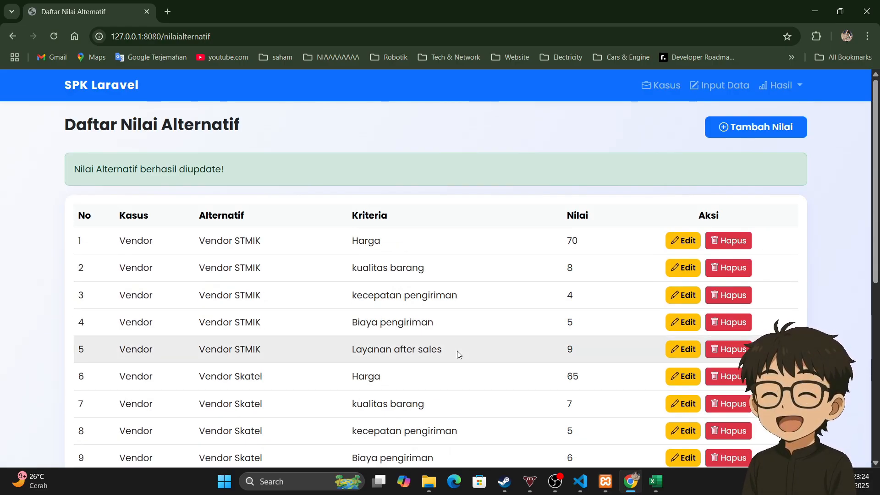
scroll(457, 351, "down", 6)
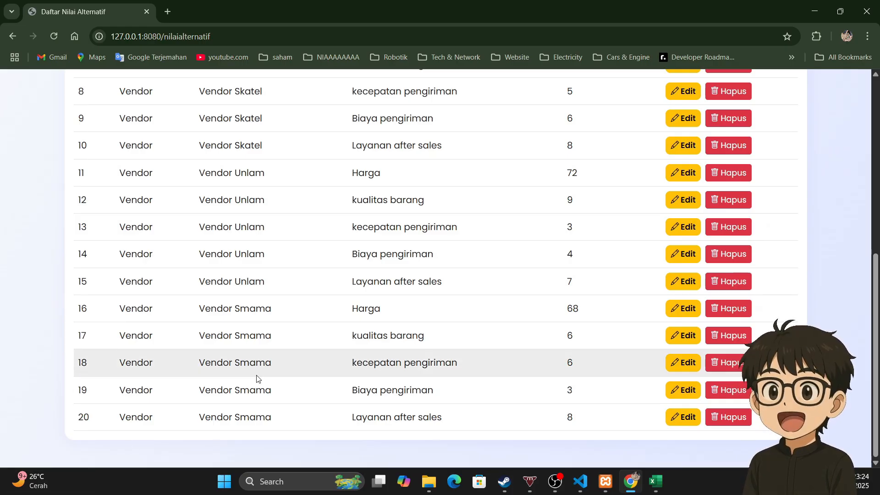
Place the alternative values list beside the Excel sheet and examine row A1 of the STEP 1 criteria matrix
scroll(258, 378, "up", 6)
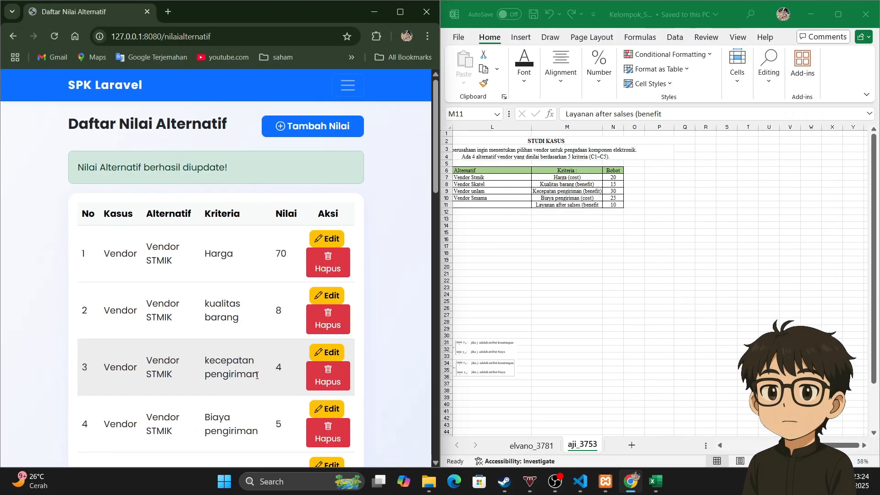
scroll(500, 298, "left", 5)
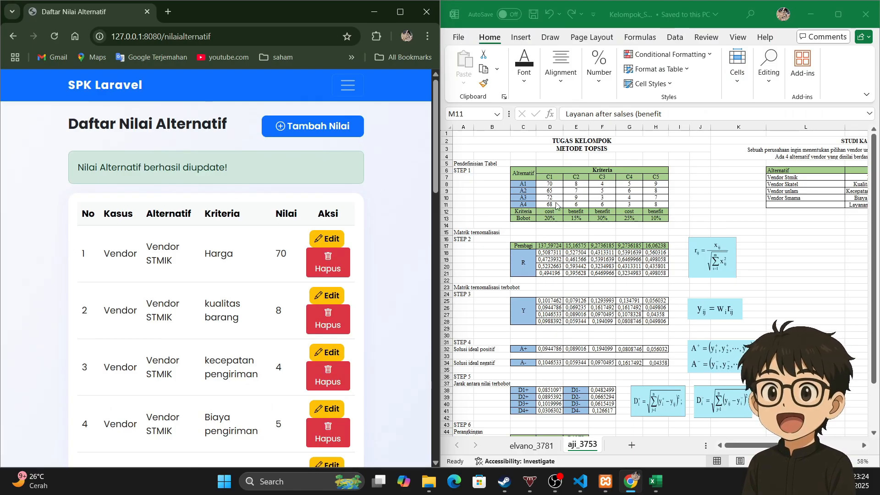
left_click(531, 184)
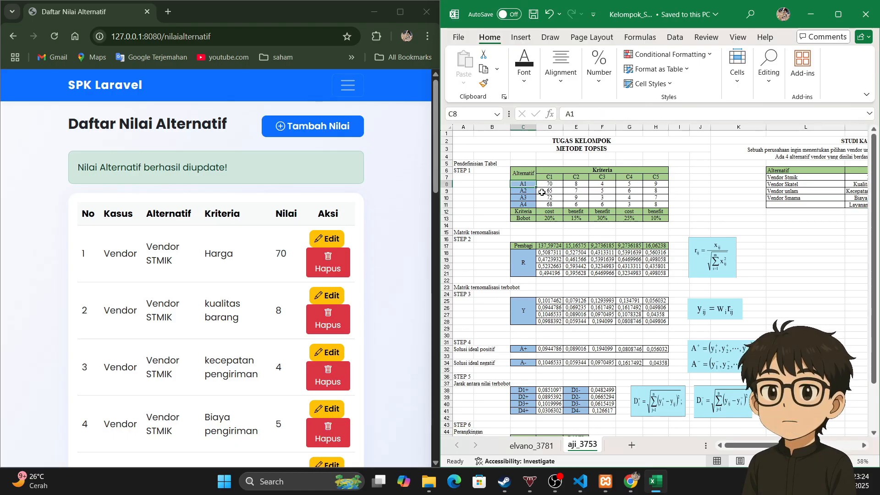
scroll(275, 337, "down", 2)
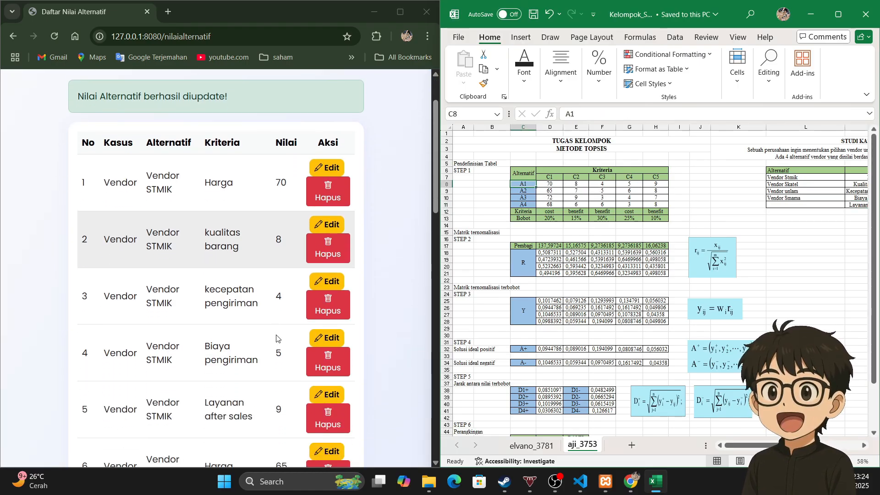
left_click(662, 185)
left_click(640, 190)
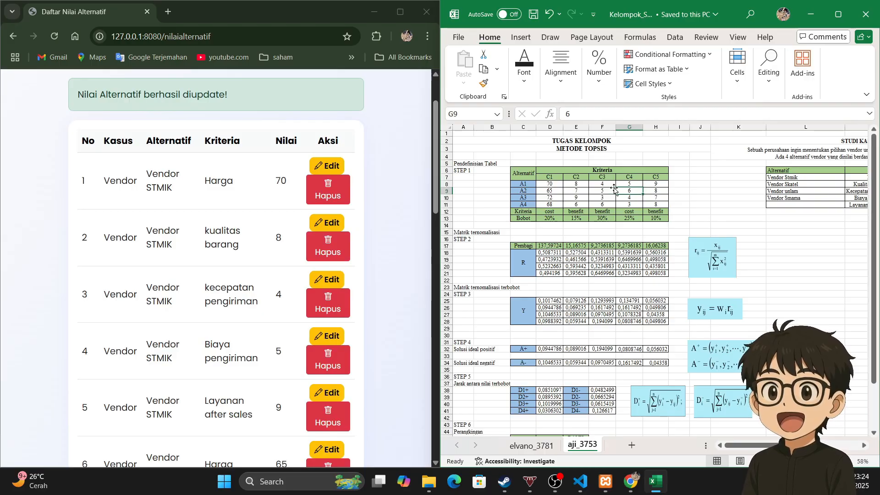
Compare A1's C1 to C5 values in Excel with the Vendor STMIK entries, and look through the rest of the web list
left_click(555, 185)
left_click(567, 184)
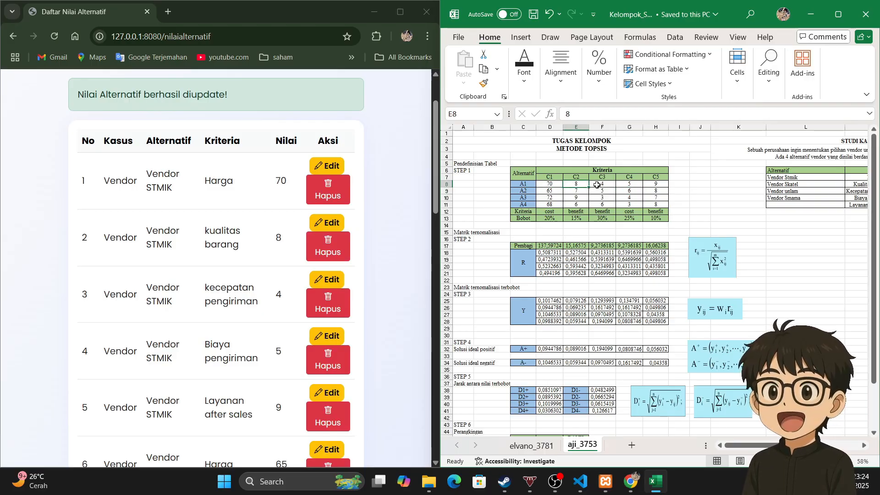
left_click(597, 184)
left_click(628, 186)
left_click(648, 185)
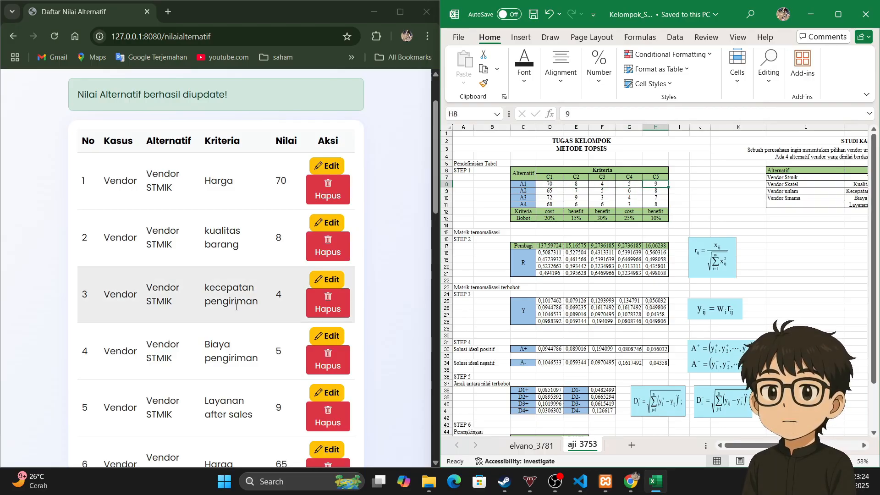
scroll(236, 307, "down", 2)
scroll(235, 307, "up", 1)
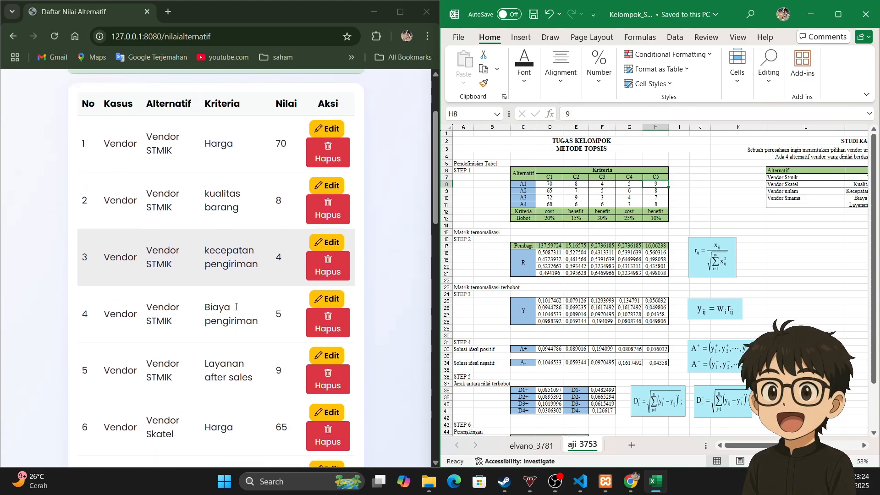
scroll(236, 307, "down", 1)
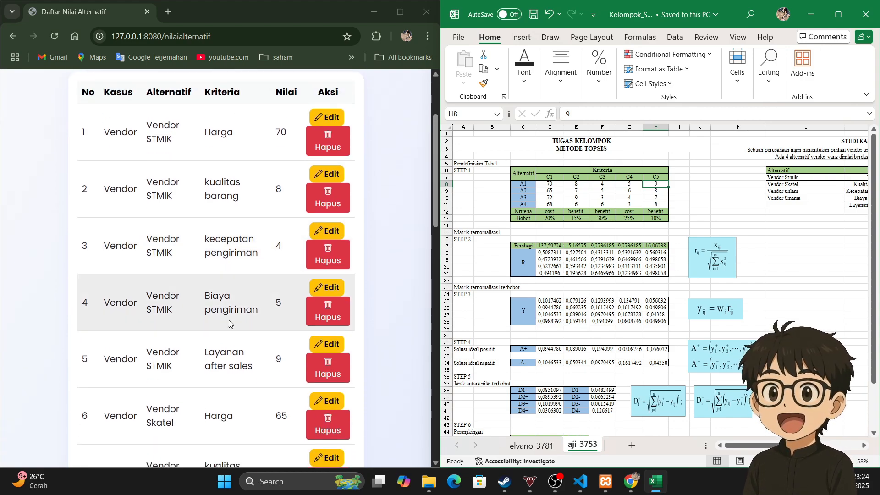
scroll(231, 324, "down", 15)
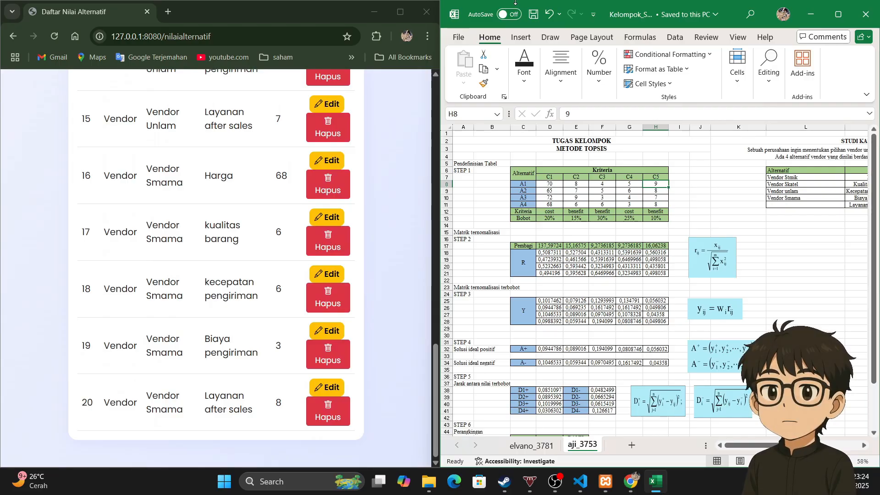
Maximize the browser and open the Peringkat Hasil Perhitungan page
double_click(418, 12)
scroll(729, 208, "up", 6)
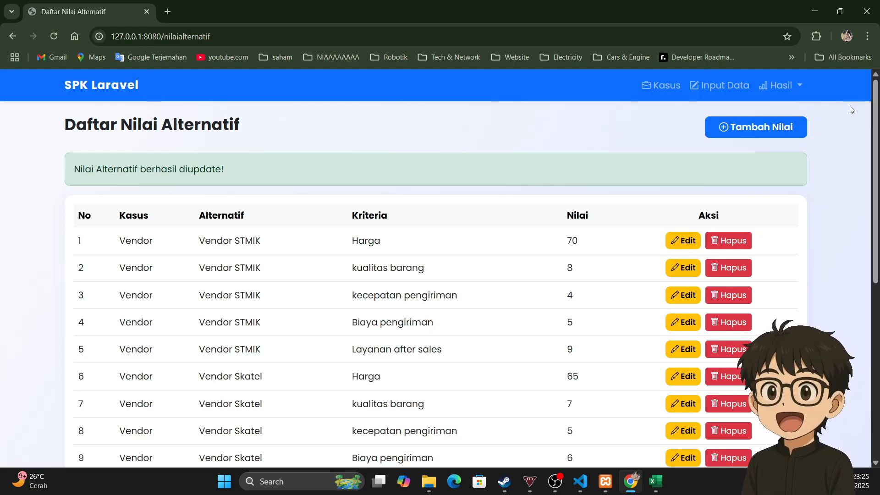
left_click(798, 86)
left_click(788, 111)
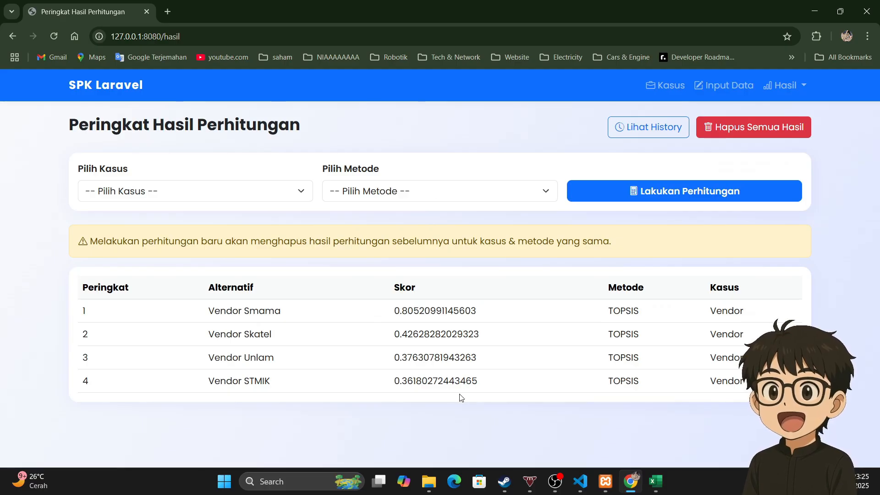
Delete all existing calculation results and run a new TOPSIS calculation for the Vendor case
left_click(737, 128)
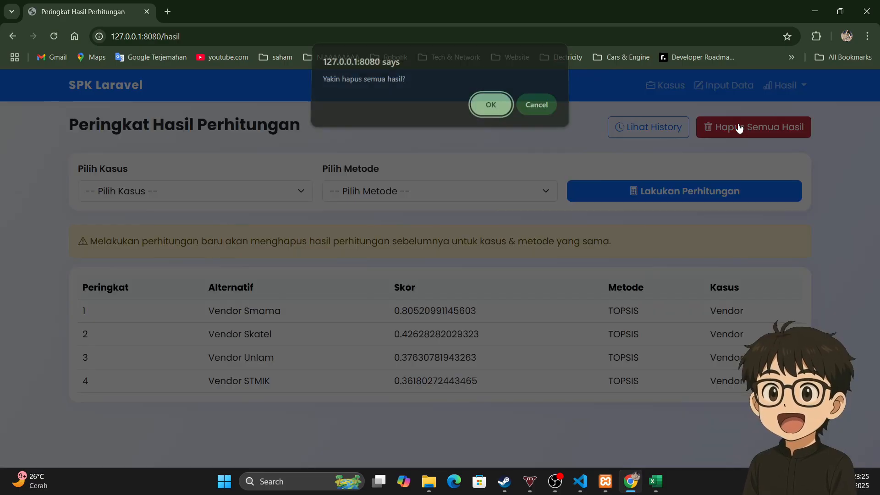
left_click(505, 117)
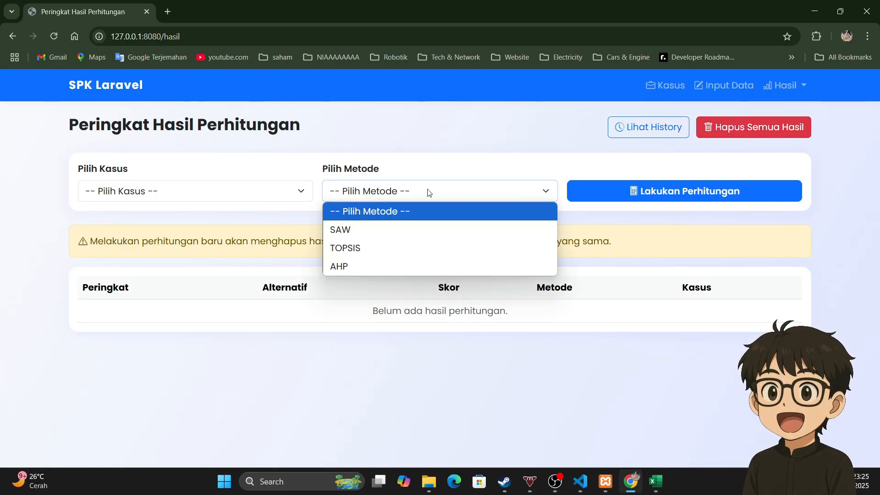
left_click(426, 191)
left_click(360, 245)
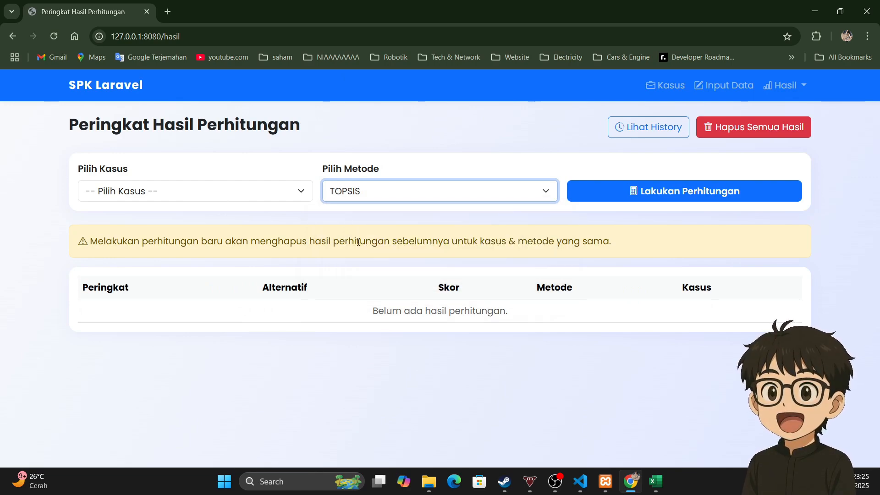
left_click(243, 190)
left_click(123, 231)
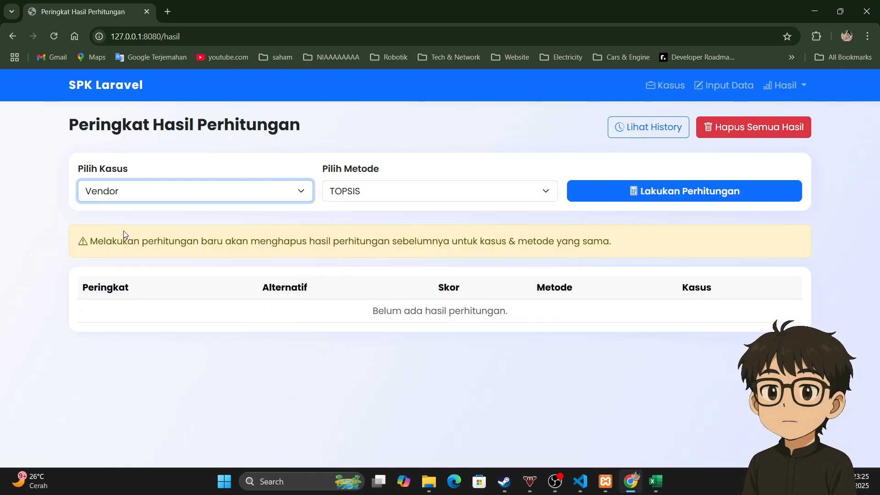
left_click(684, 197)
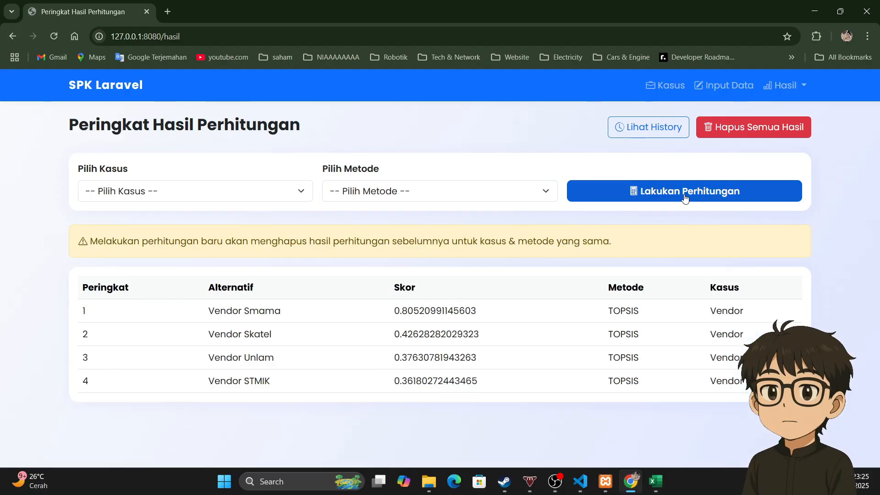
Put the web ranking beside Excel's STEP 6 ranking table and compare V4's score with Vendor Smama's
key("super+Left")
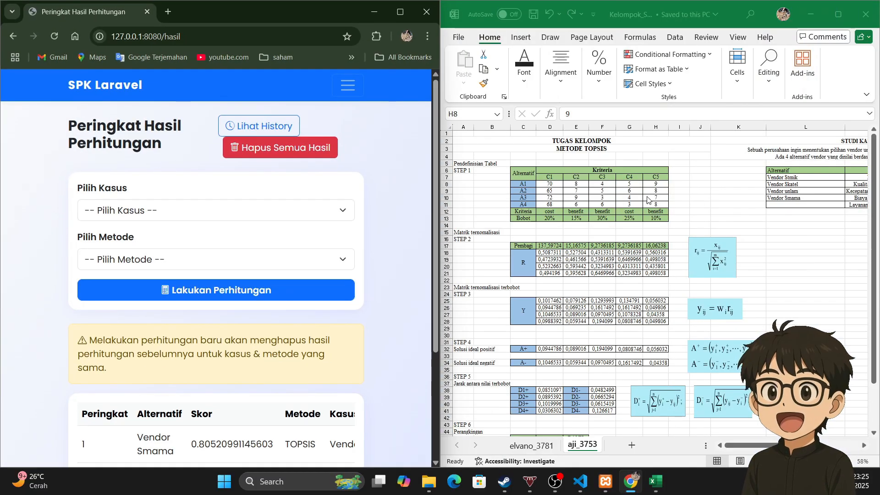
scroll(292, 357, "down", 3)
scroll(563, 379, "down", 9)
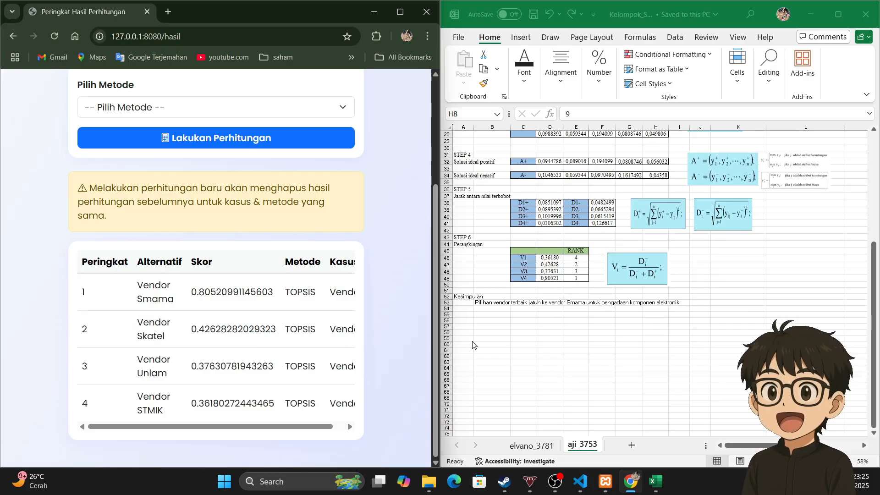
scroll(598, 291, "up", 5)
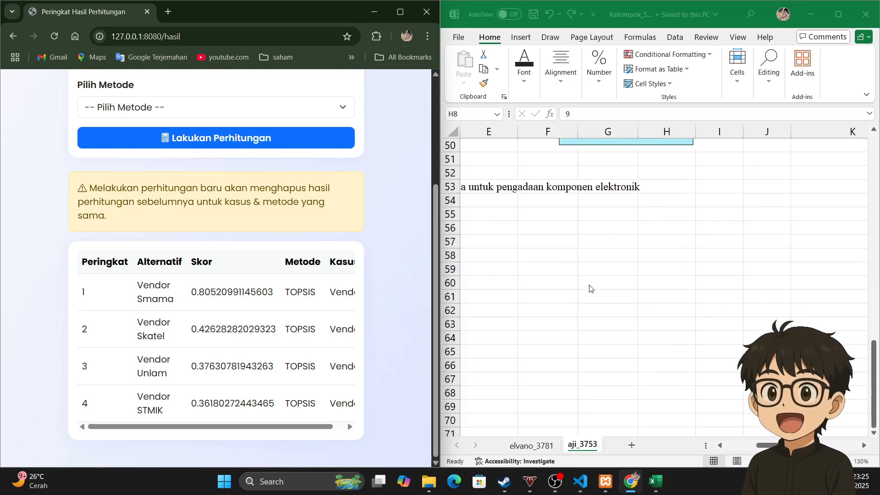
scroll(590, 287, "left", 3)
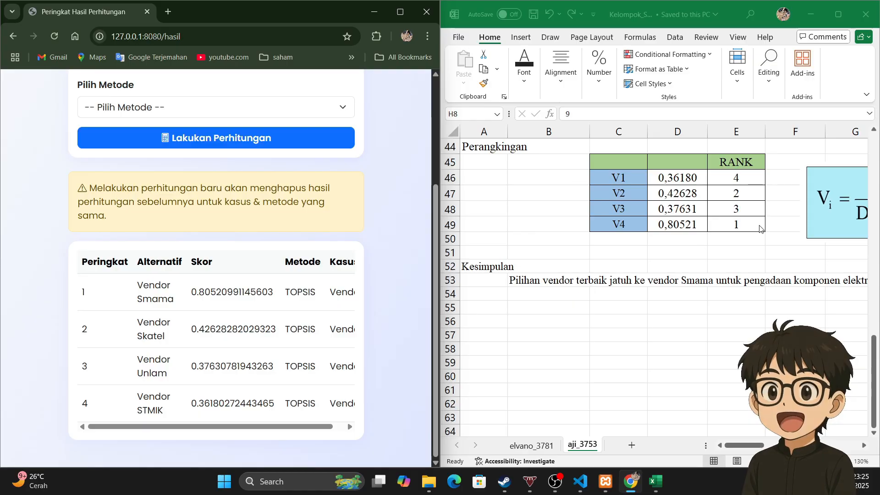
left_click(618, 223)
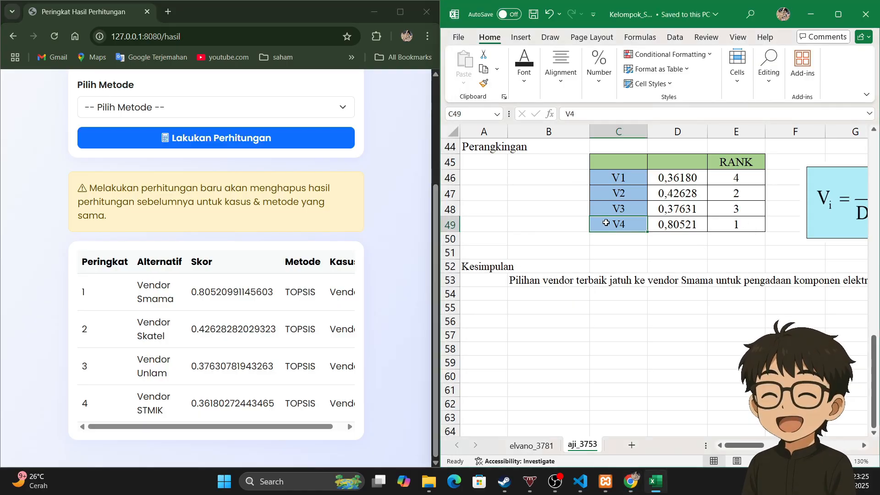
left_click(666, 225)
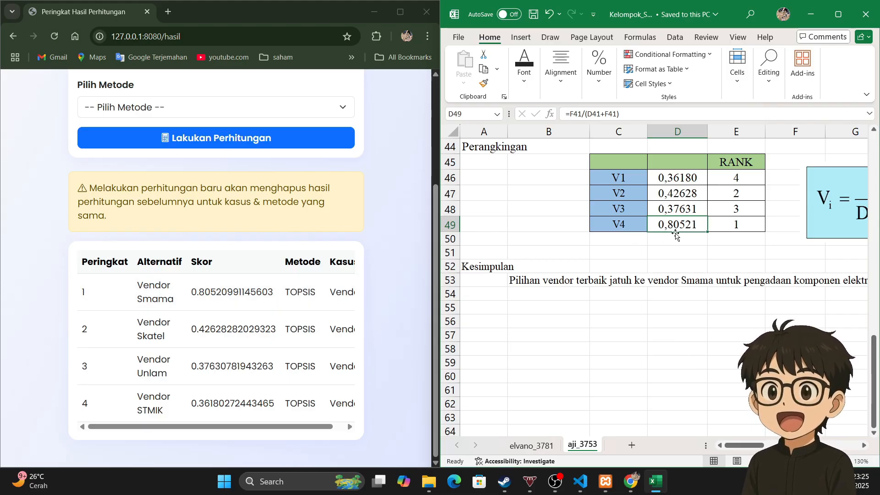
left_click(226, 290)
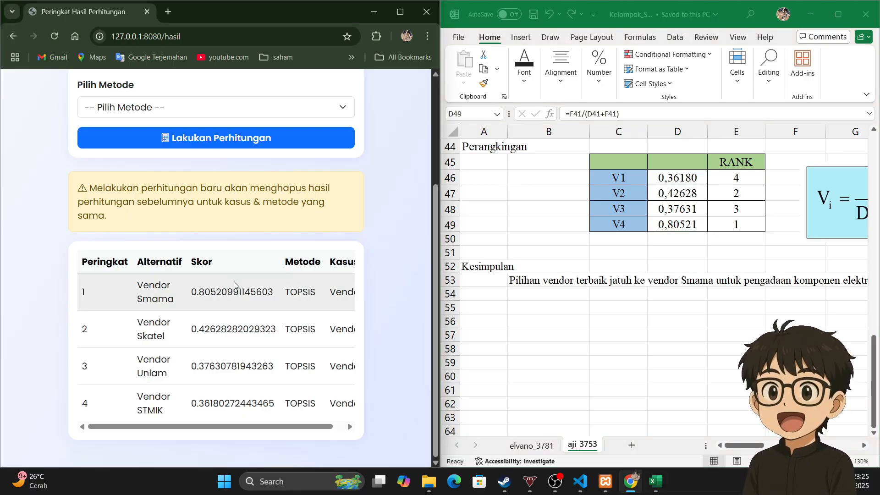
left_click(673, 219)
Check in the STUDI KASUS table of the Excel sheet which alternative is Vendor Smama
scroll(673, 219, "up", 15)
scroll(673, 219, "right", 6)
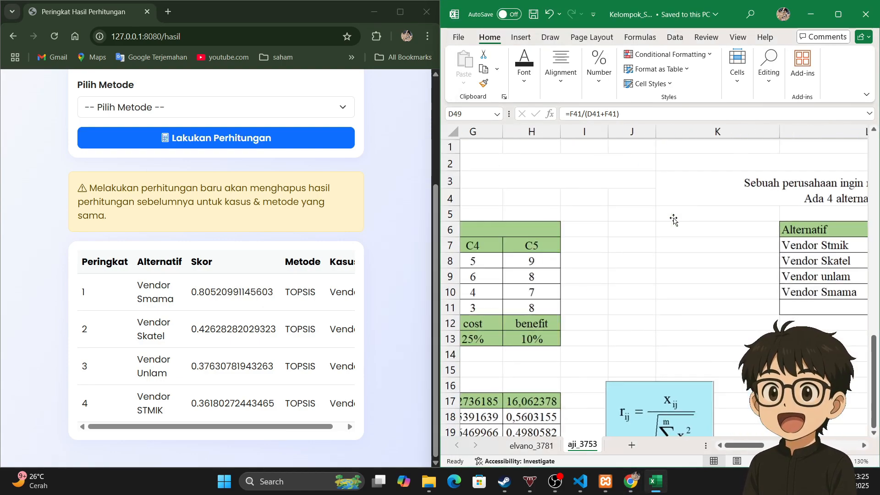
scroll(673, 219, "right", 5)
left_click(519, 295)
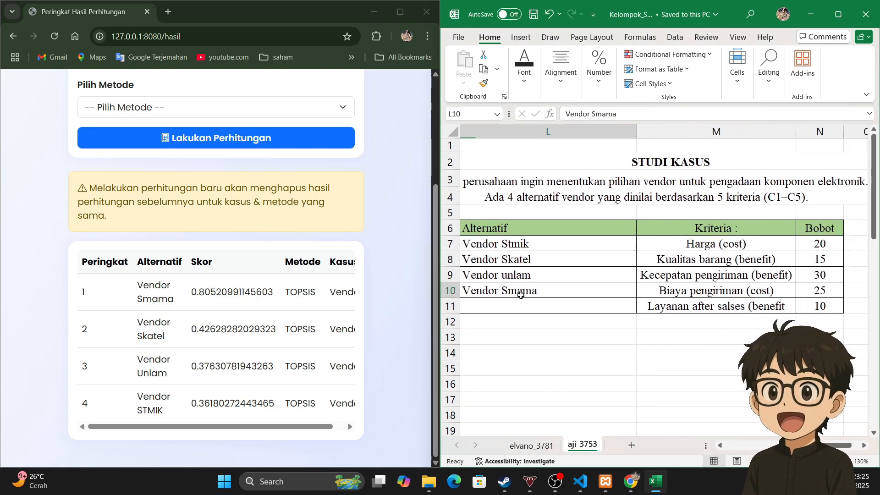
scroll(520, 294, "left", 2)
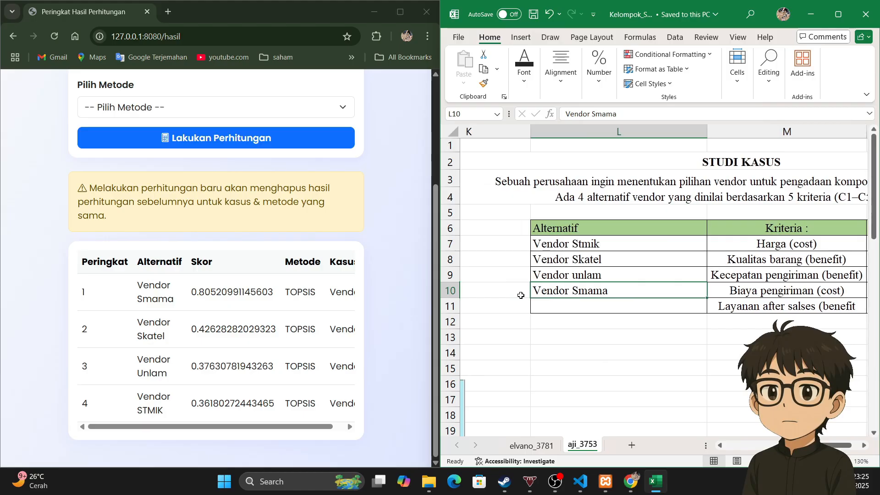
scroll(642, 277, "left", 1)
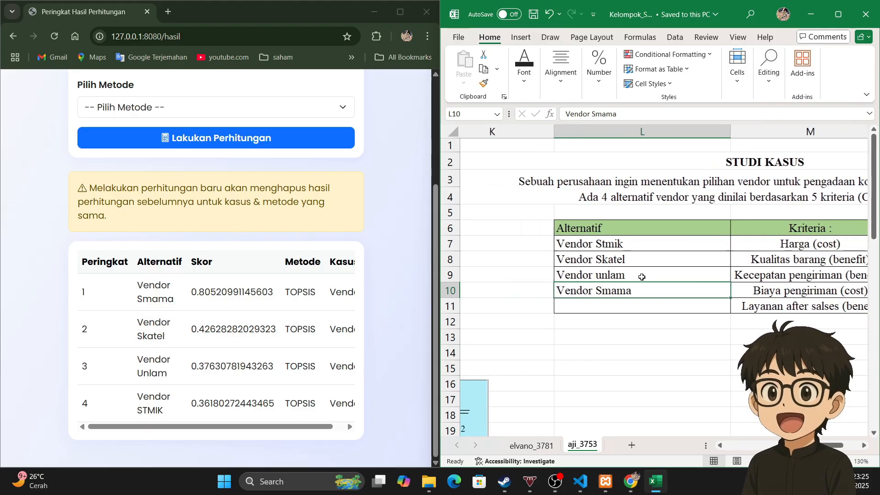
scroll(641, 277, "right", 2)
scroll(641, 277, "left", 3)
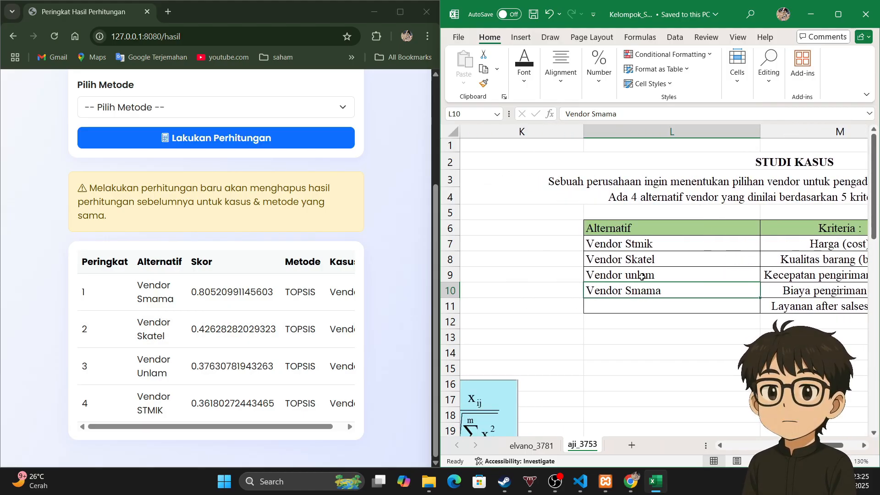
scroll(641, 277, "left", 5)
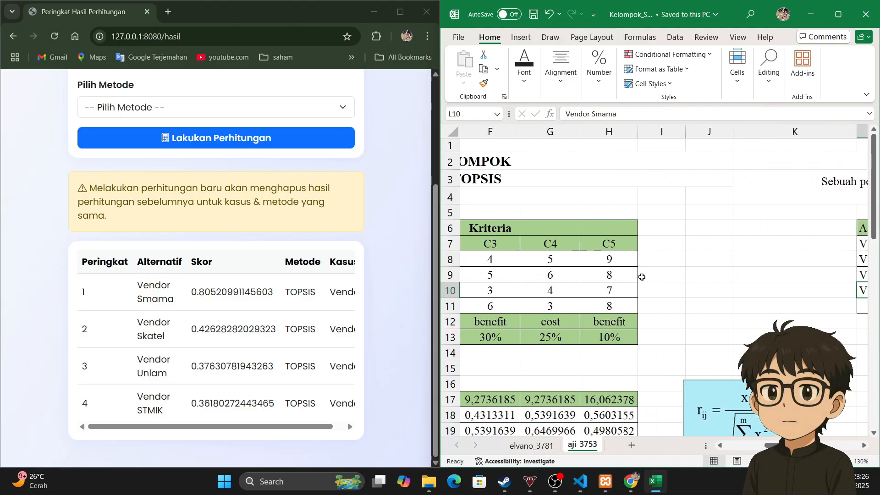
Return to the Excel ranking table and compare V2, V3 and V1 with the web ranking, down to Vendor STMIK
scroll(642, 277, "down", 20)
scroll(641, 276, "up", 10)
scroll(641, 277, "left", 6)
scroll(642, 276, "down", 1)
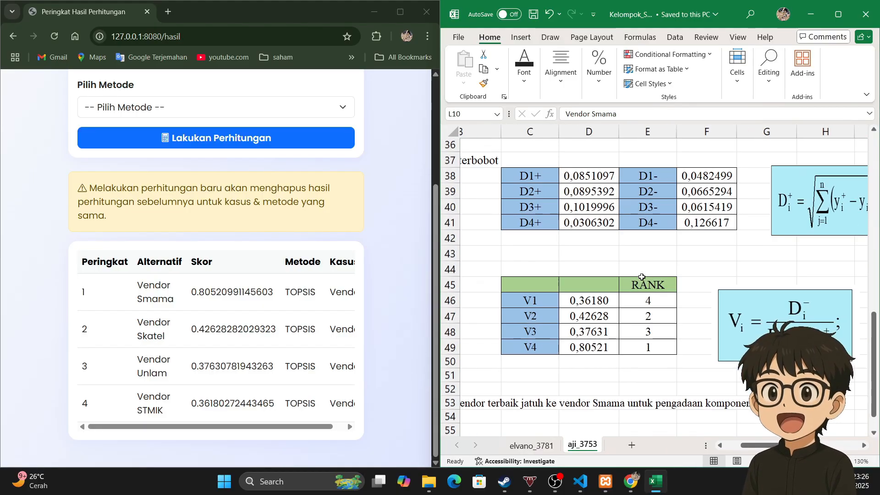
scroll(641, 277, "left", 1)
scroll(641, 277, "down", 1)
left_click(546, 299)
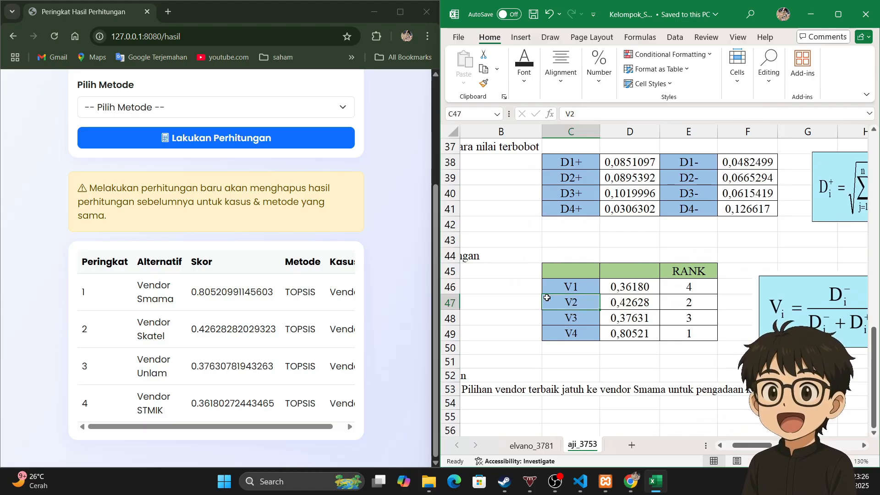
left_click(569, 319)
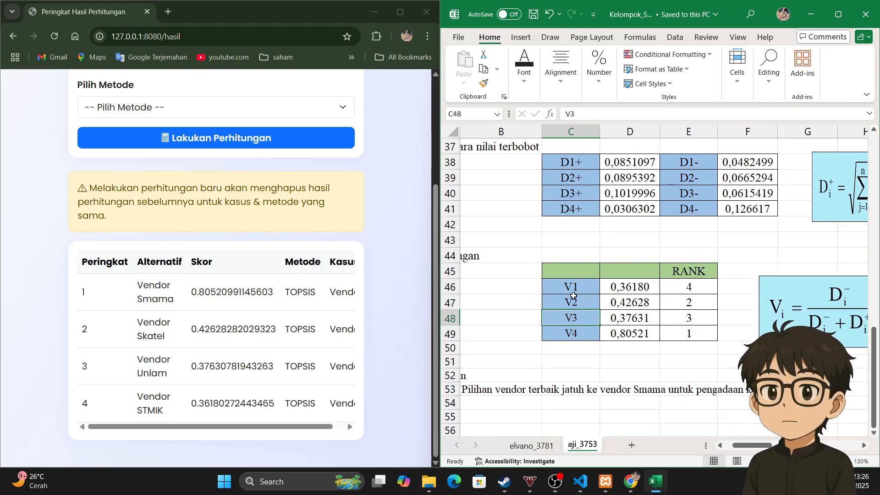
left_click(559, 291)
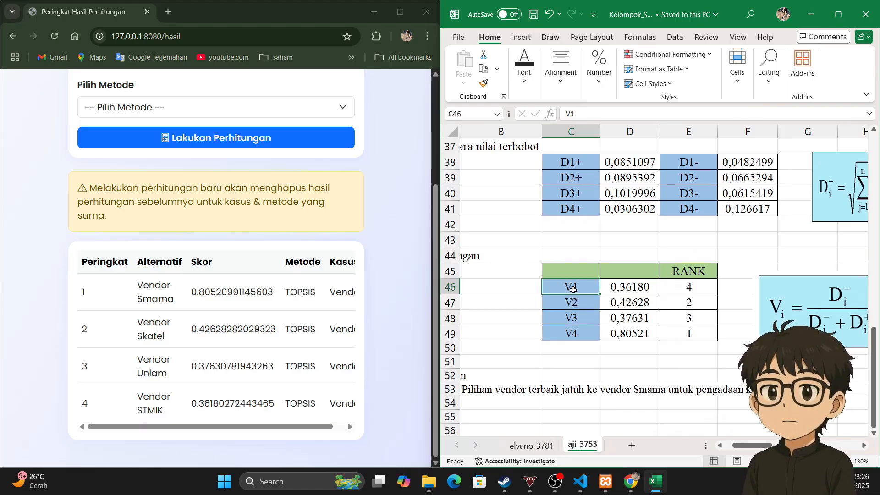
scroll(190, 410, "right", 2)
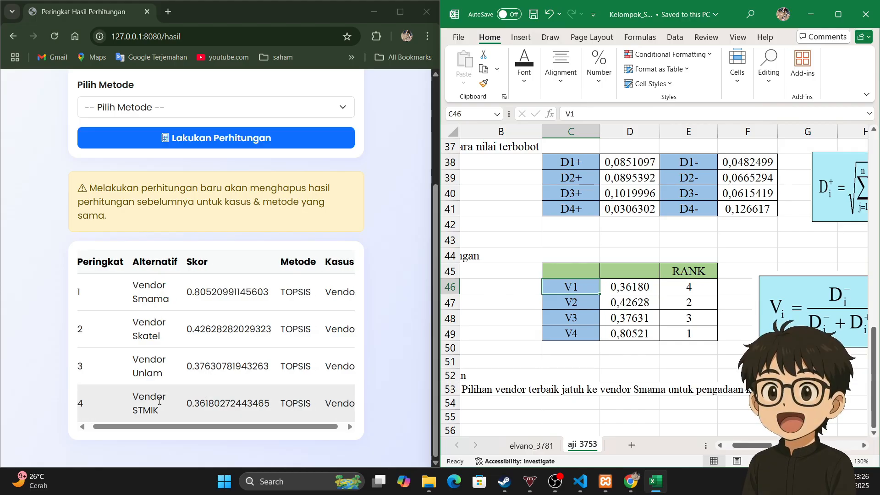
View the TOPSIS ranking at full width, return to the web app's dashboard and place it beside the Excel workbook
left_click(400, 11)
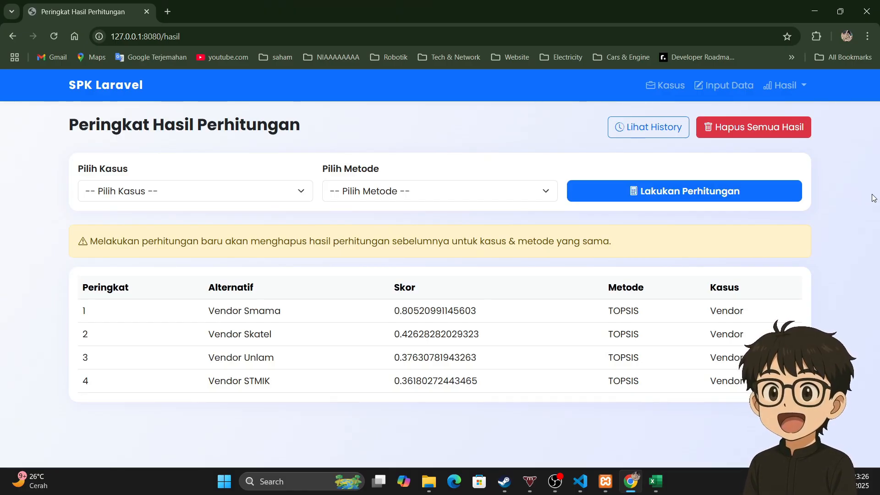
left_click(651, 134)
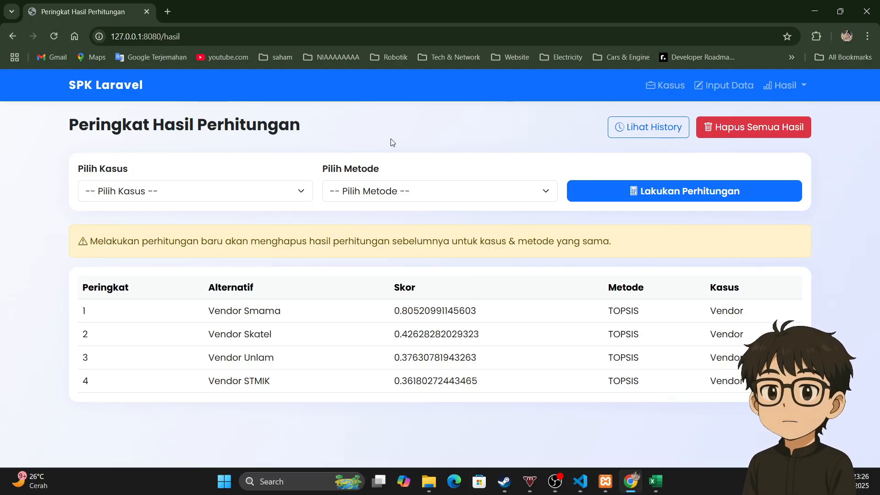
left_click(127, 85)
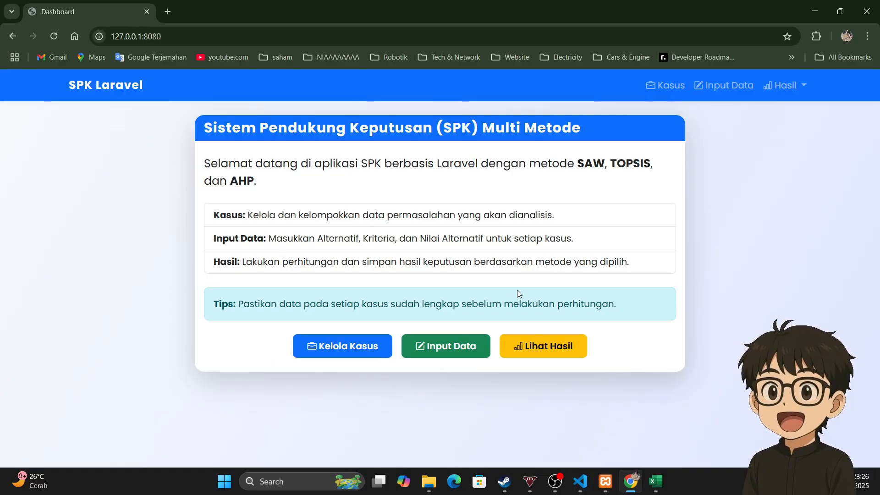
key("super+Left")
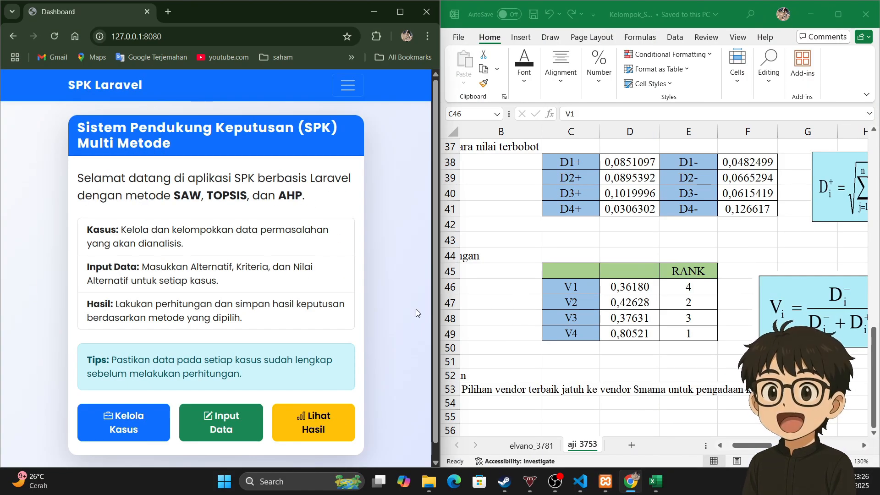
Look over the spk project's files in VS Code and return to the dashboard and the Excel calculation steps
left_click(580, 481)
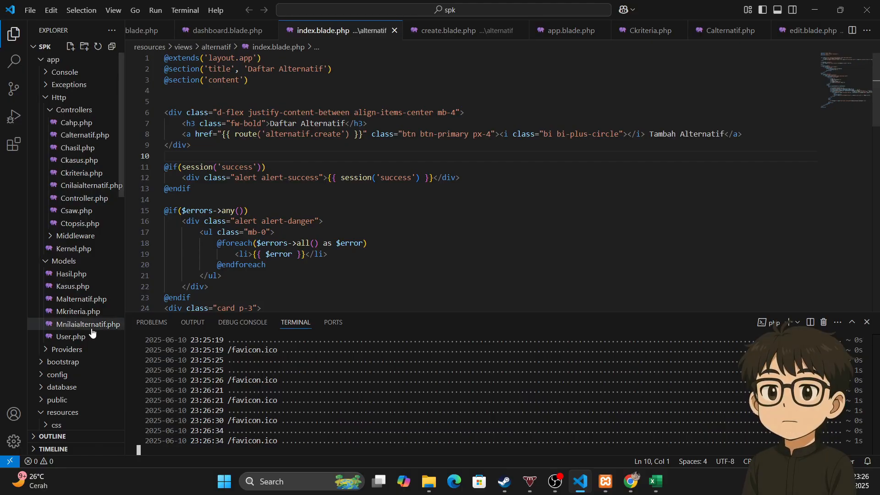
scroll(92, 331, "down", 10)
scroll(92, 331, "up", 6)
scroll(91, 331, "up", 5)
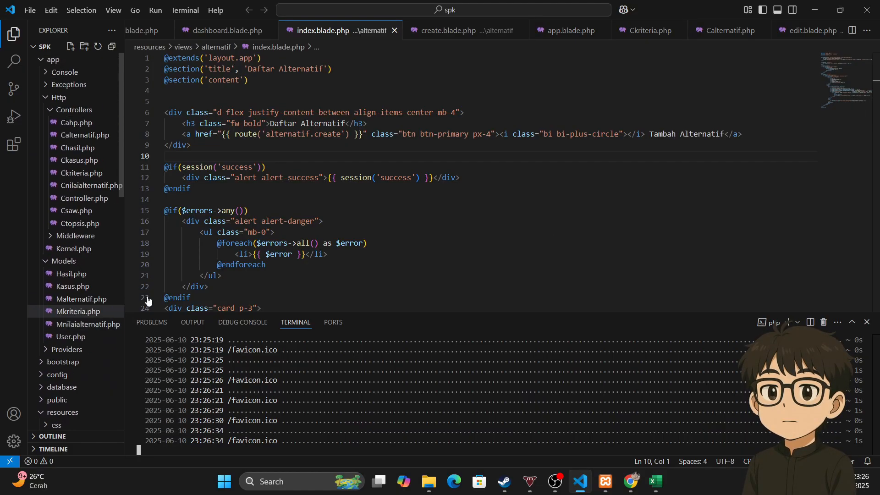
left_click(814, 9)
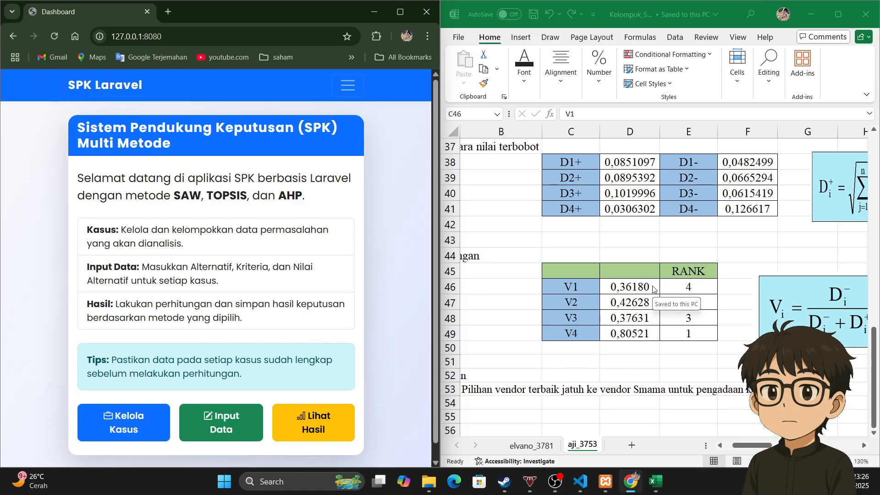
scroll(654, 289, "down", 3, "ctrl")
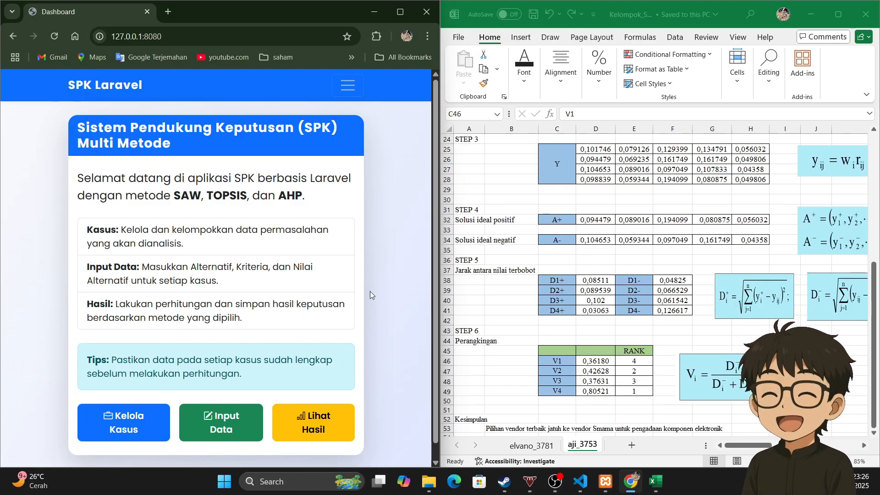
Open the web app's calculation results at full width and delete all of the results
left_click(400, 12)
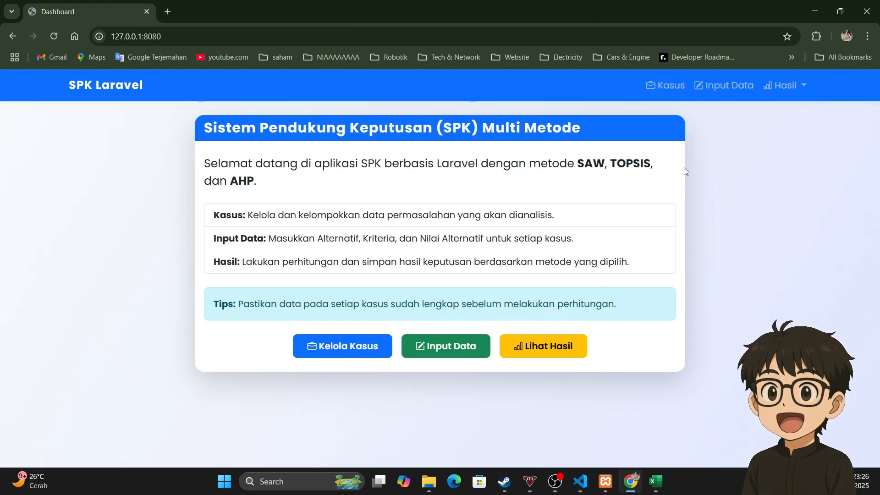
left_click(549, 347)
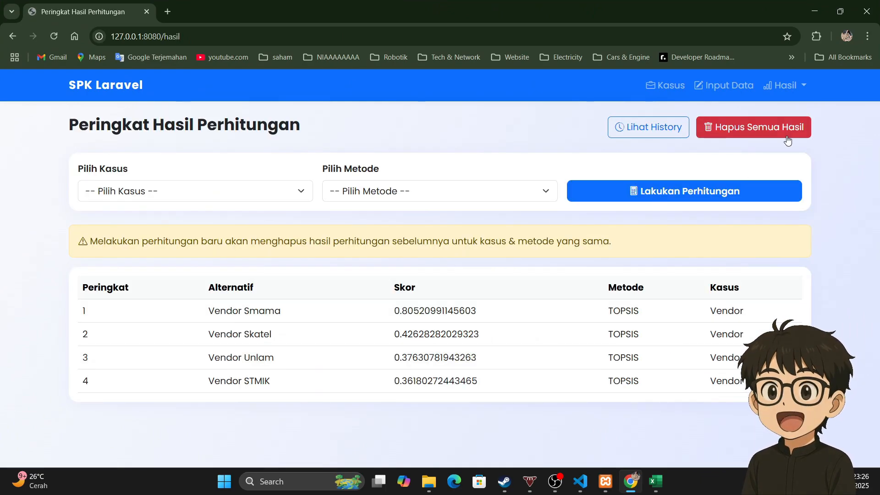
left_click(787, 137)
left_click(501, 108)
Run a SAW calculation for the Vendor case
left_click(251, 190)
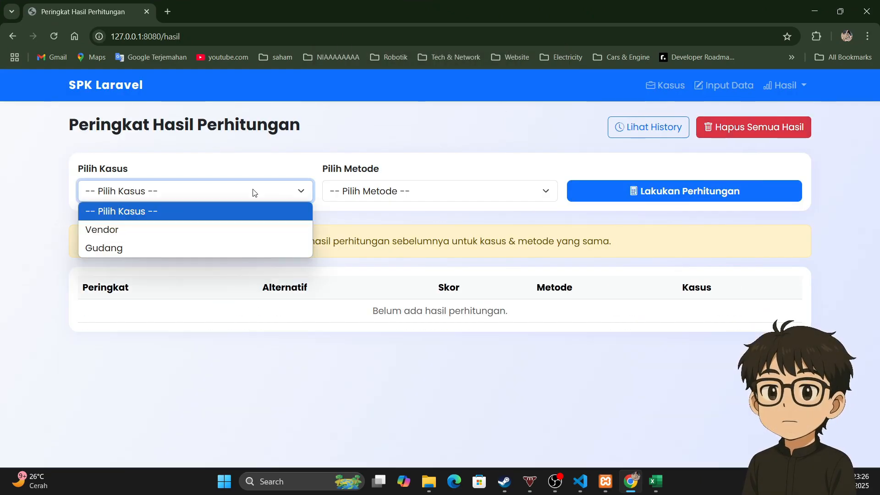
left_click(177, 235)
left_click(421, 190)
left_click(377, 227)
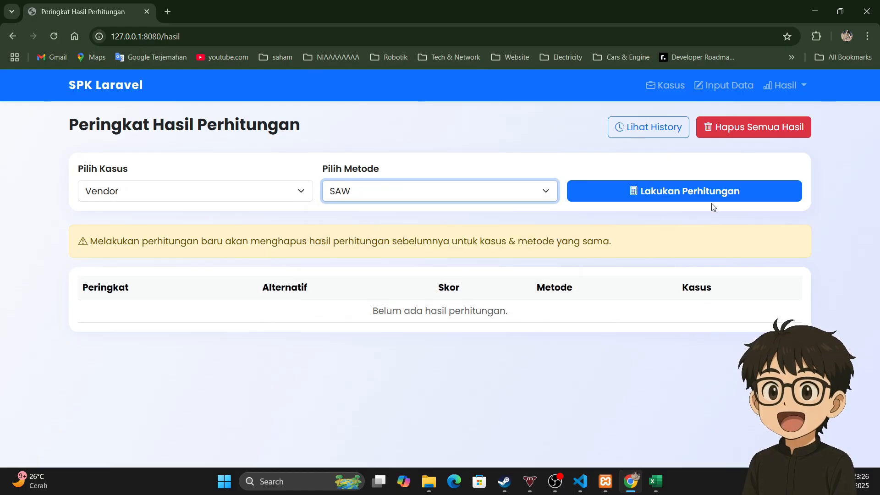
left_click(696, 199)
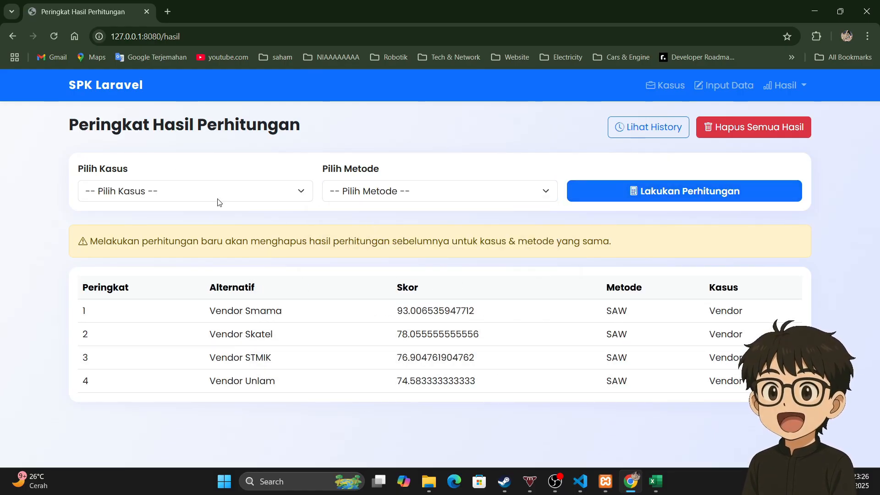
Run an AHP calculation for the Vendor case and review its ranking below the SAW results
left_click(219, 195)
left_click(144, 229)
left_click(365, 192)
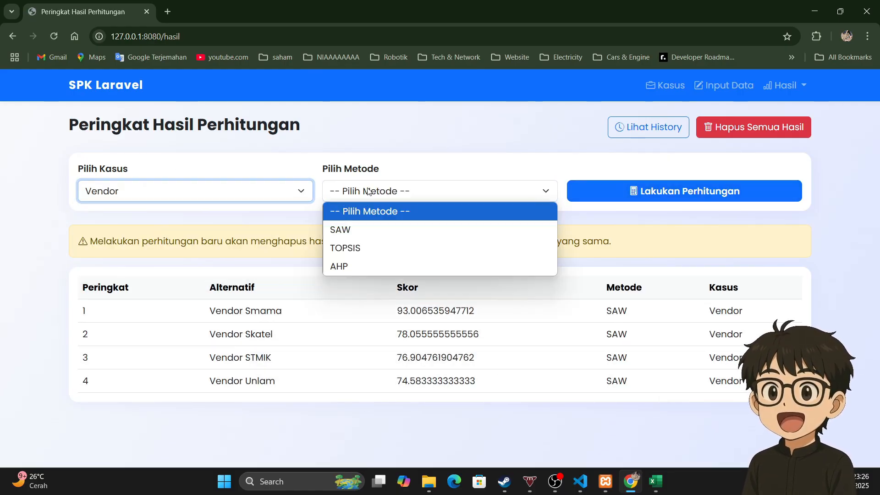
left_click(367, 265)
left_click(668, 199)
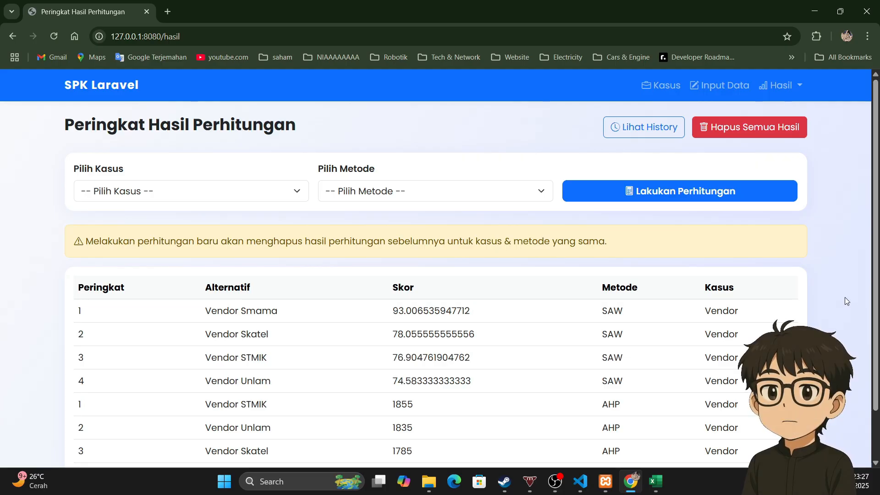
scroll(846, 300, "down", 2)
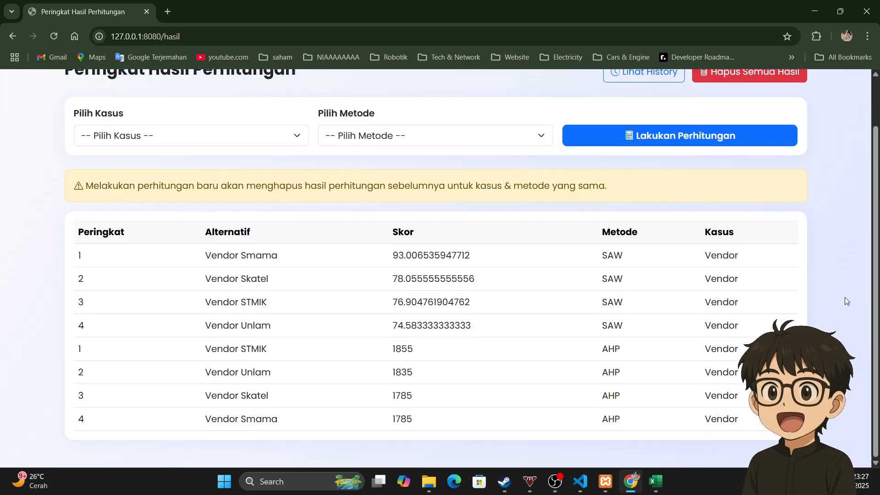
scroll(846, 300, "up", 2)
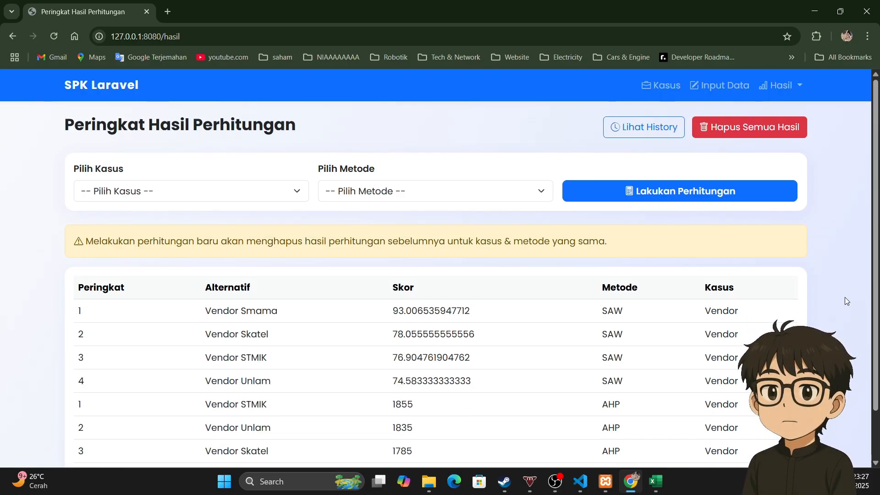